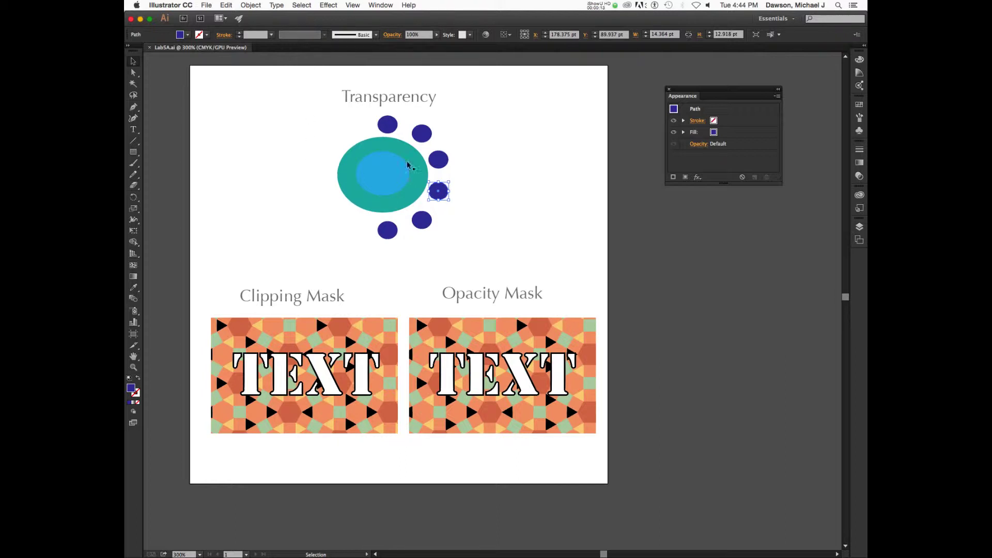
Set the opacity of the second small dark-blue circle, counting clockwise from the top one, to 90%
drag(415, 135, 391, 131)
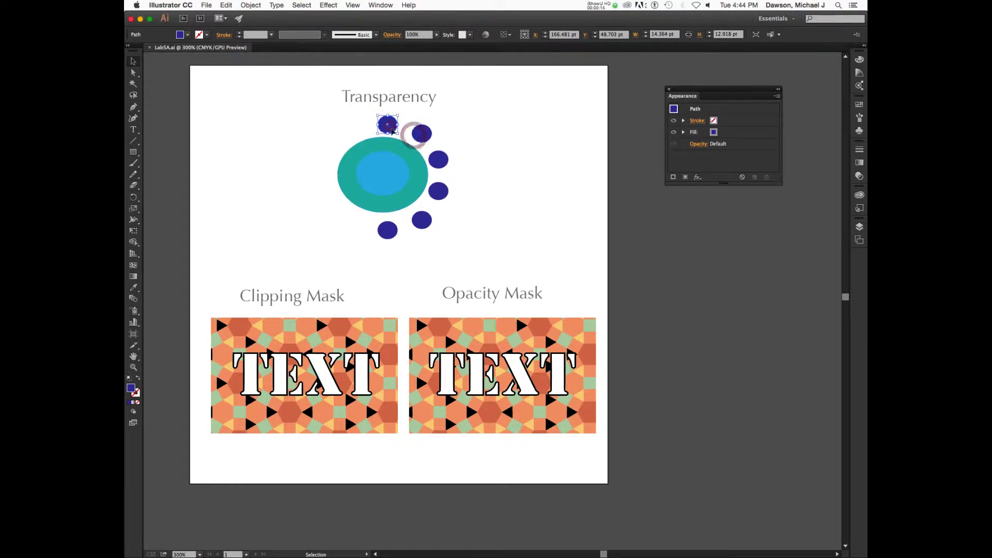
click(389, 177)
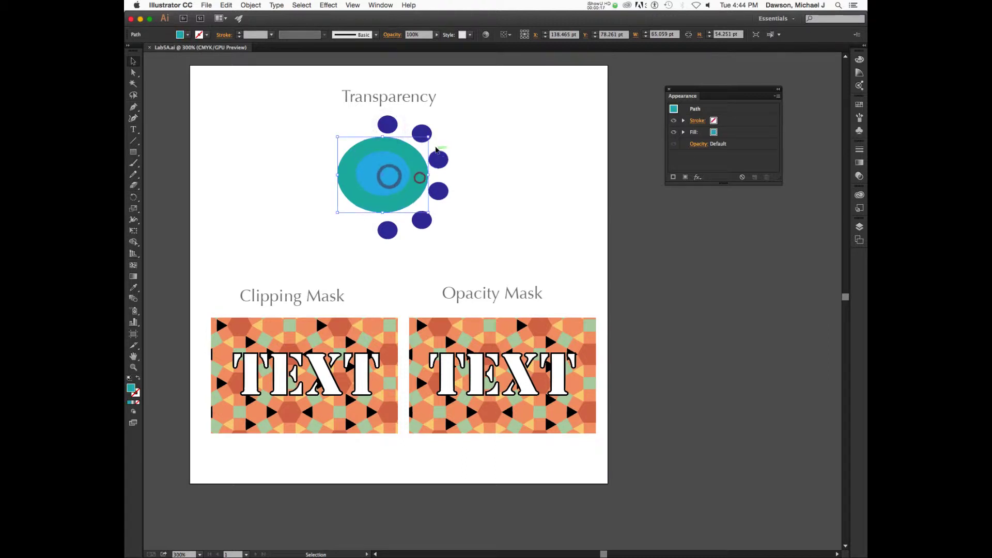
click(428, 135)
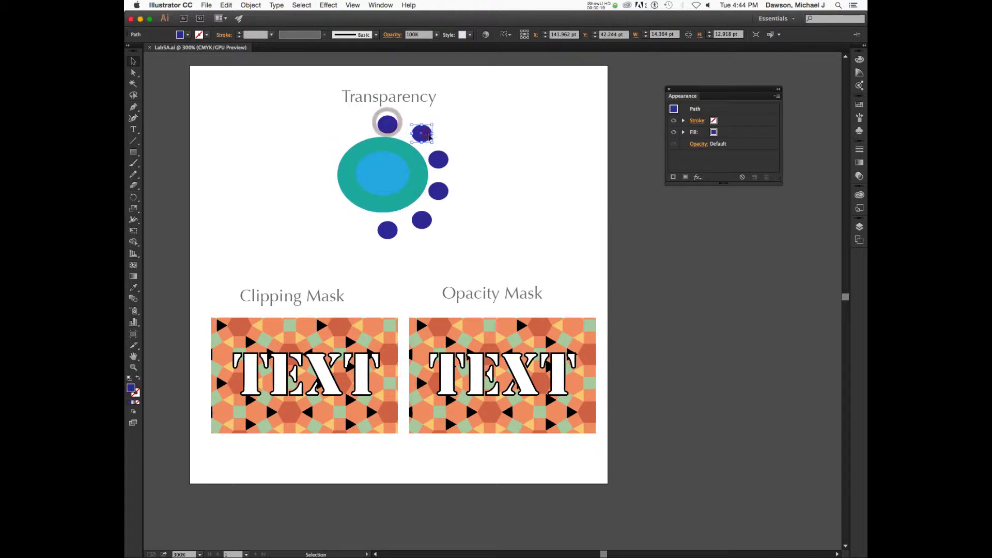
click(702, 145)
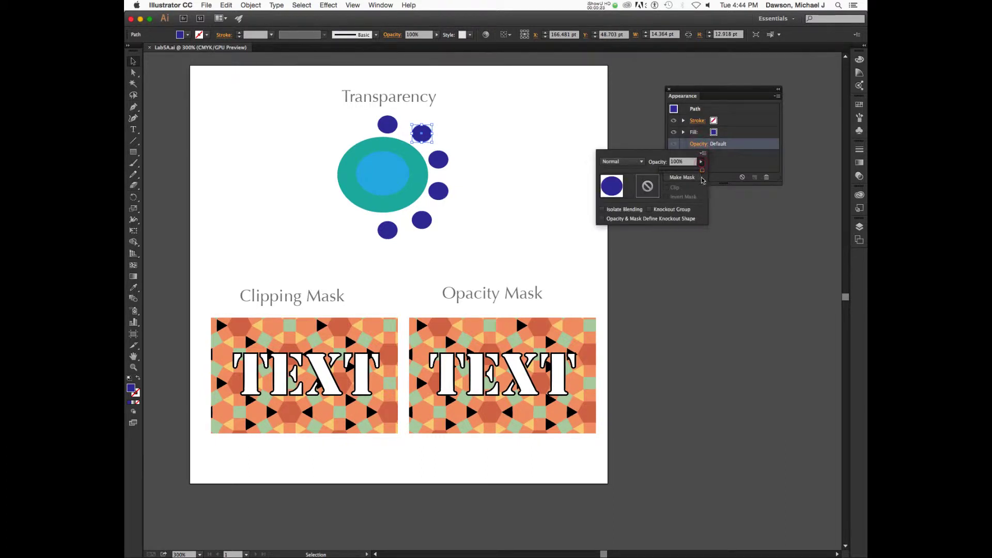
click(683, 161)
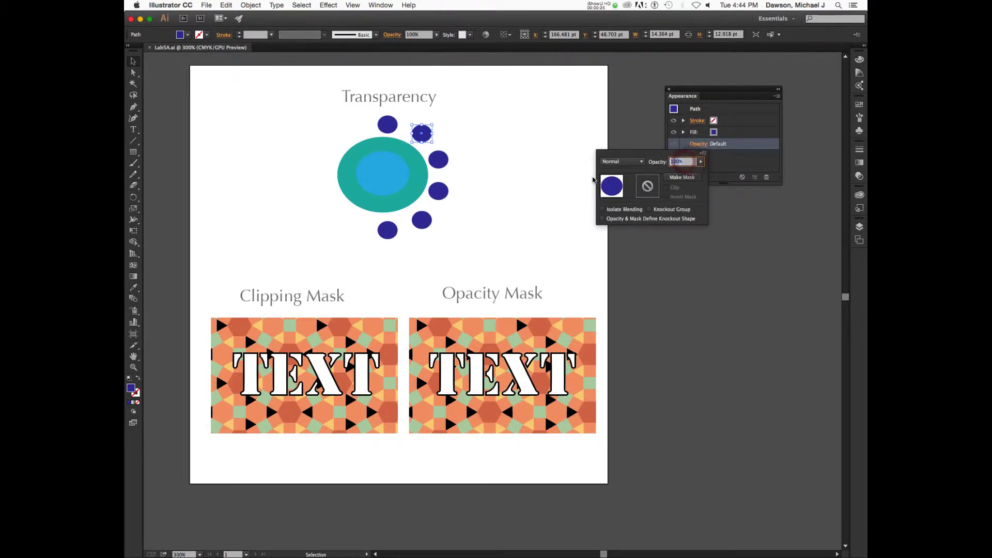
text(90)
key(Return)
Enable Knockout Group for the third small dark-blue circle clockwise from the top and set its opacity to 80%
click(439, 160)
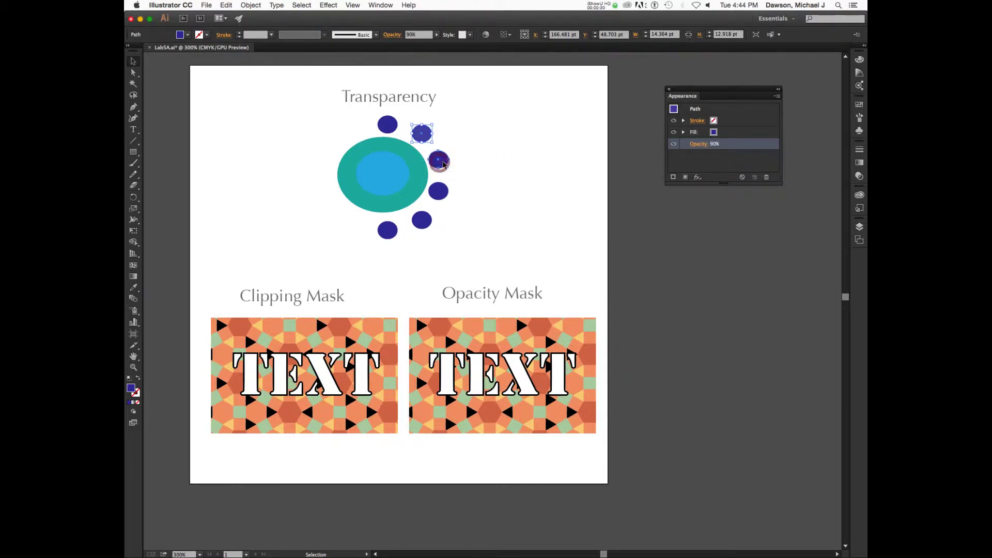
click(706, 145)
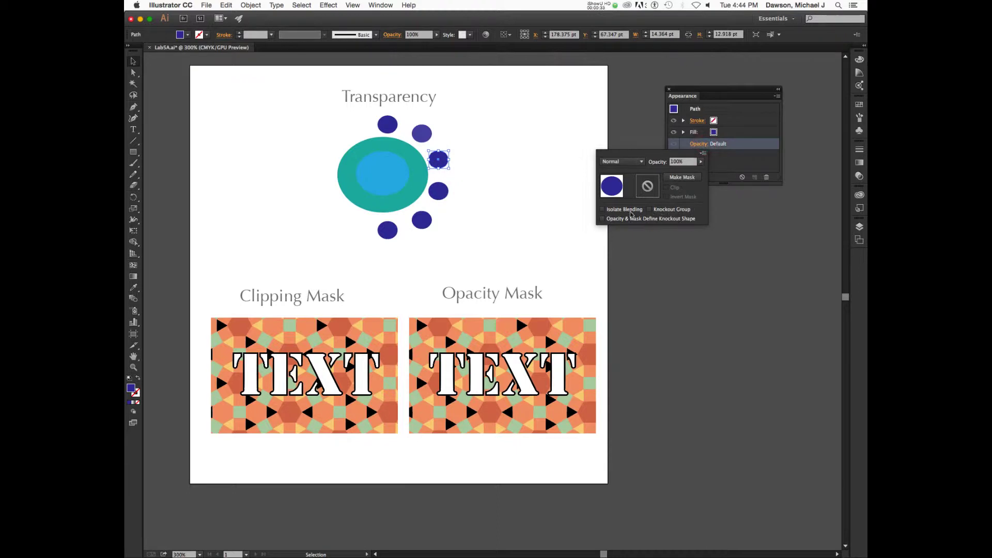
click(617, 219)
click(621, 221)
click(661, 210)
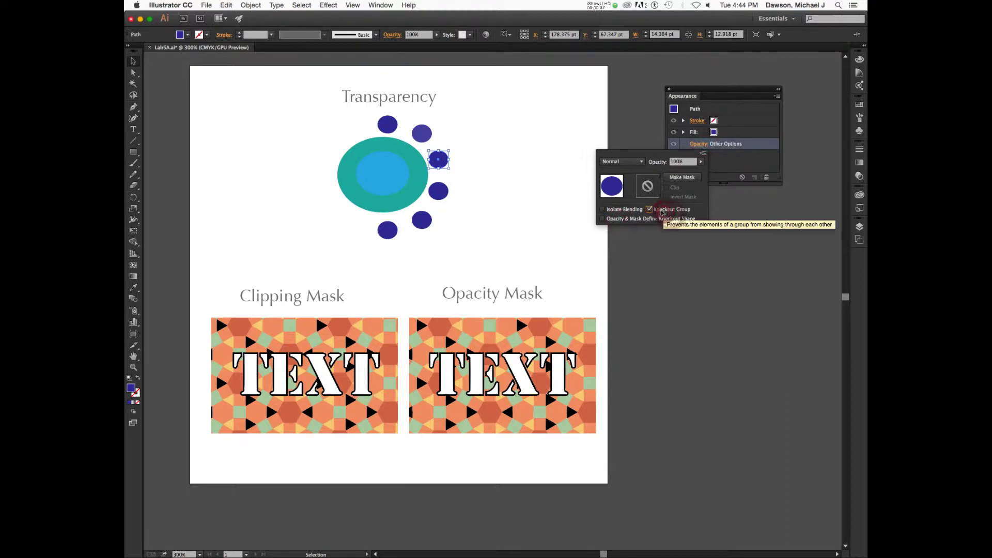
click(683, 161)
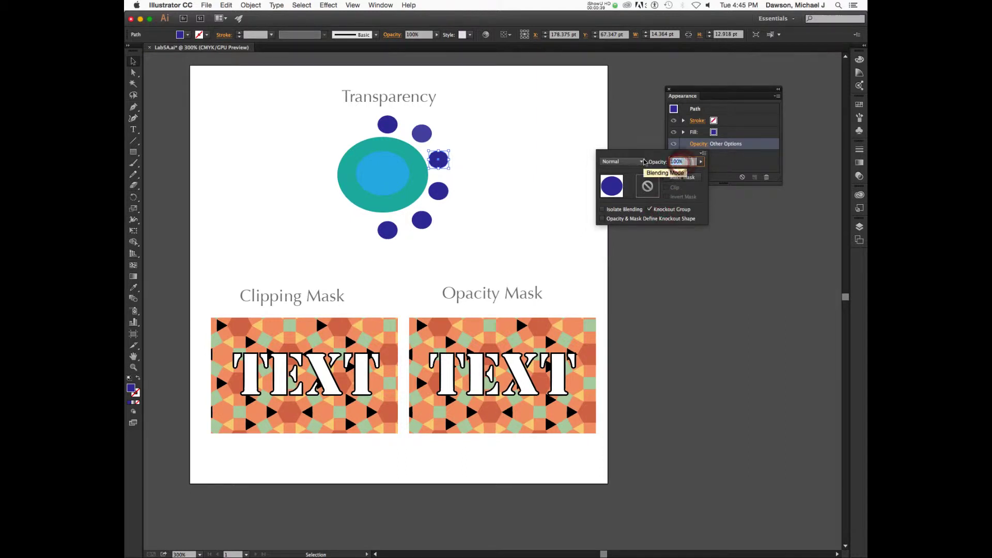
text(80)
key(Return)
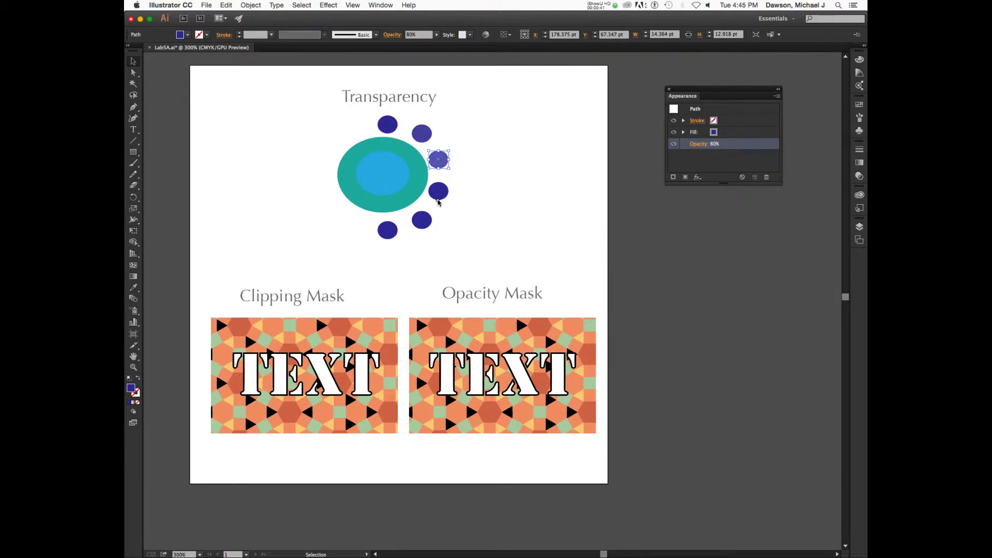
Set the opacity of the fourth small dark-blue circle clockwise from the top to 70%
click(439, 196)
click(696, 143)
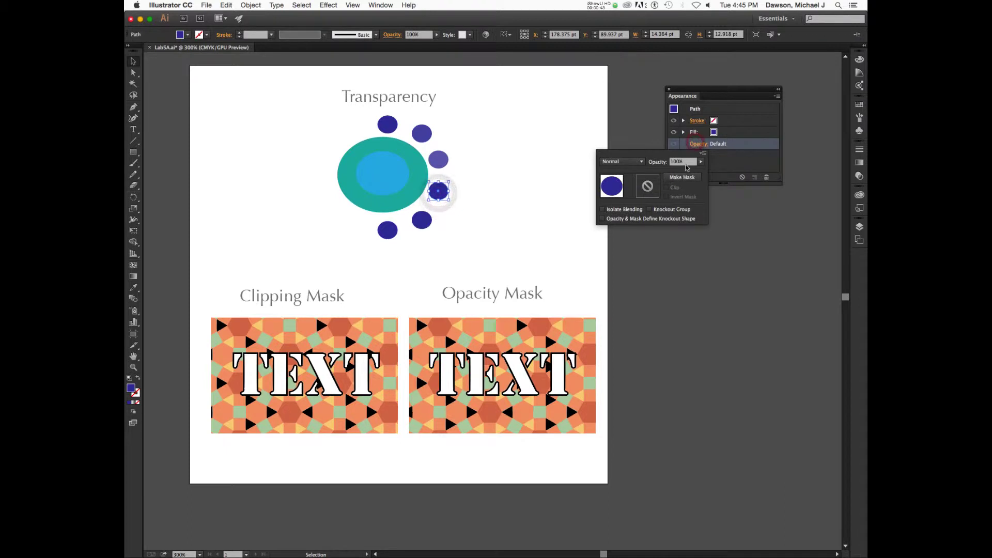
click(687, 163)
text(70)
key(Tab)
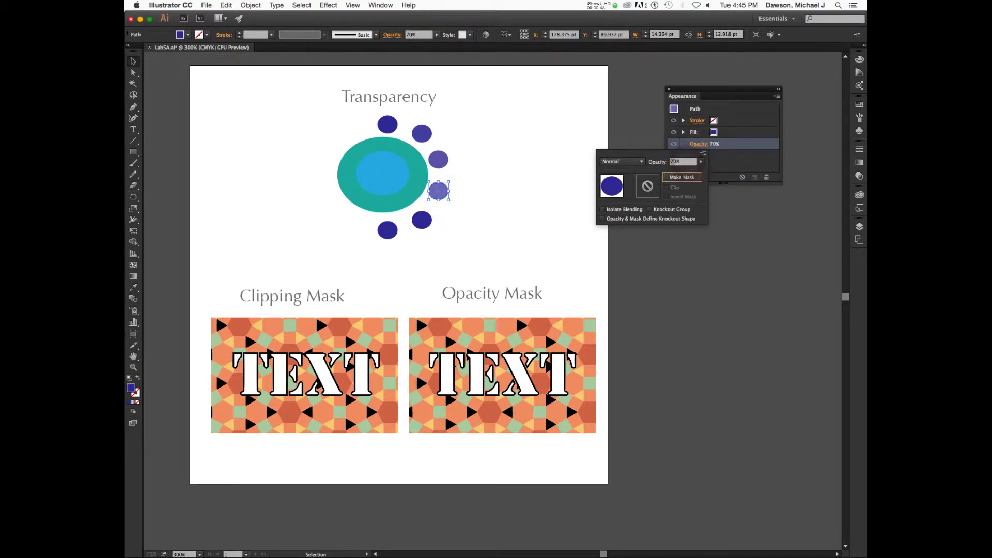
Set the opacity of the fifth small dark-blue circle clockwise from the top to 60%
click(425, 221)
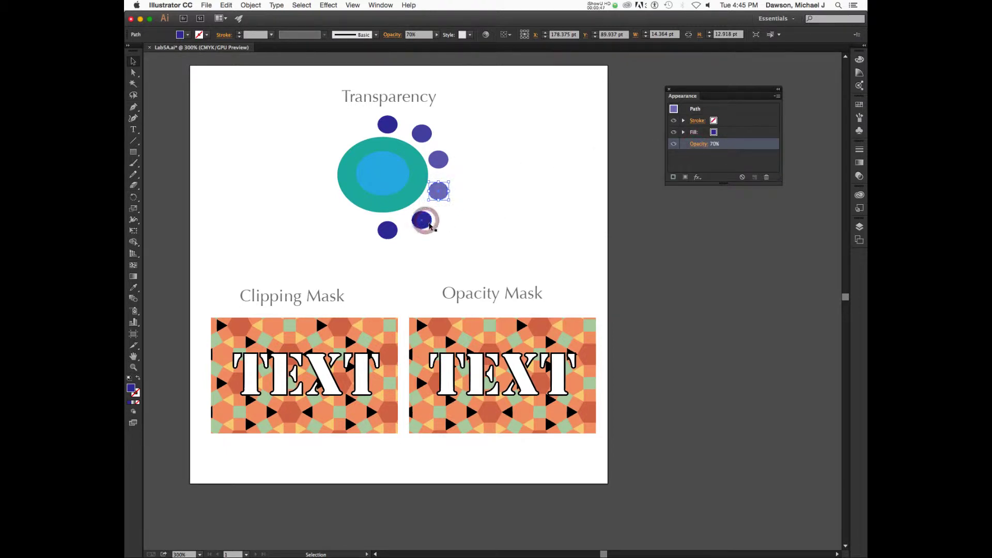
click(698, 144)
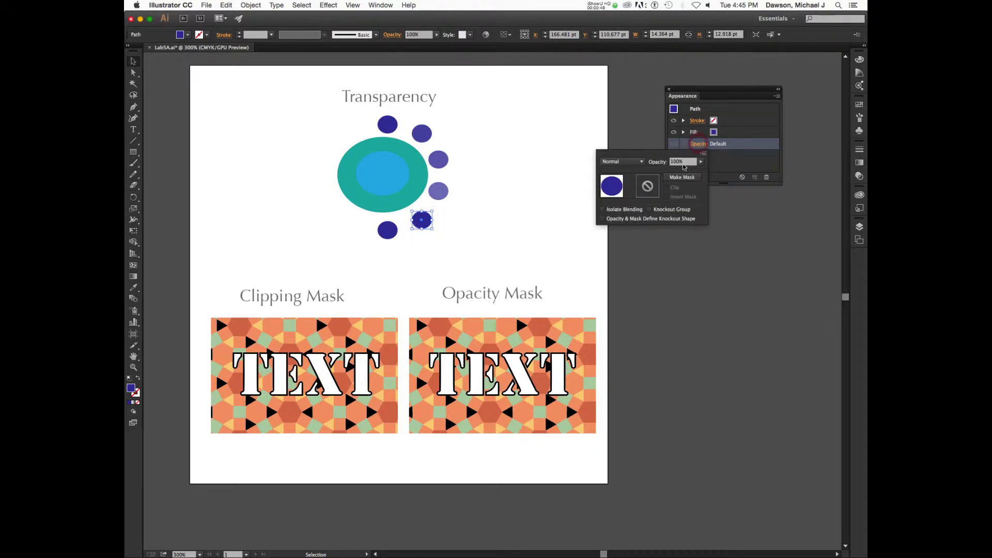
click(683, 163)
text(60)
key(Return)
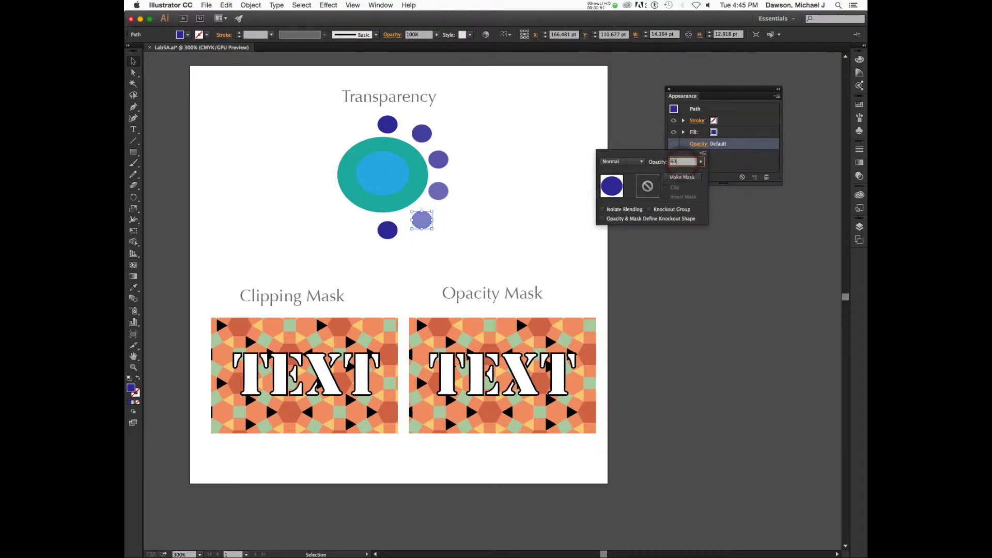
click(521, 231)
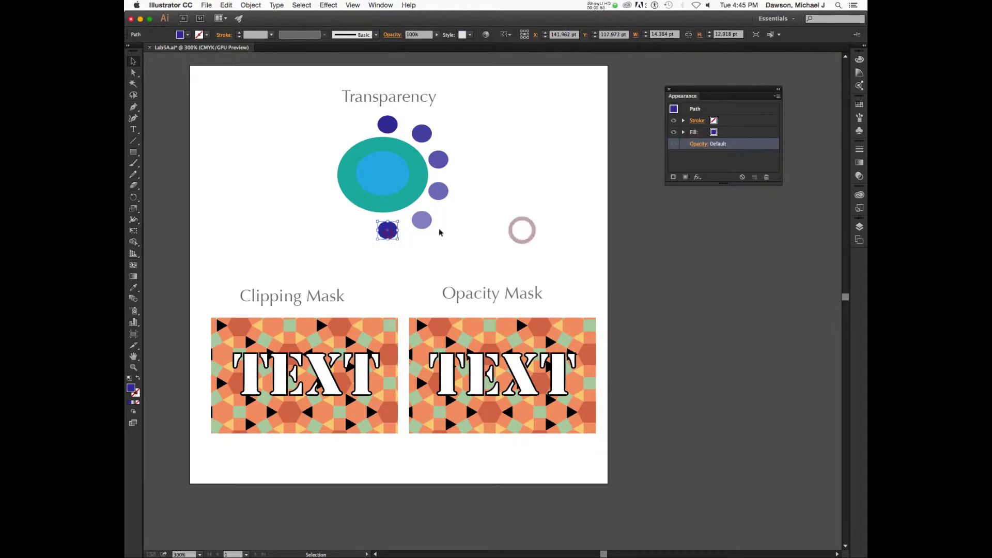
Set the opacity of the small dark-blue circle below the large ellipse to 50% and deselect it
click(387, 231)
click(704, 148)
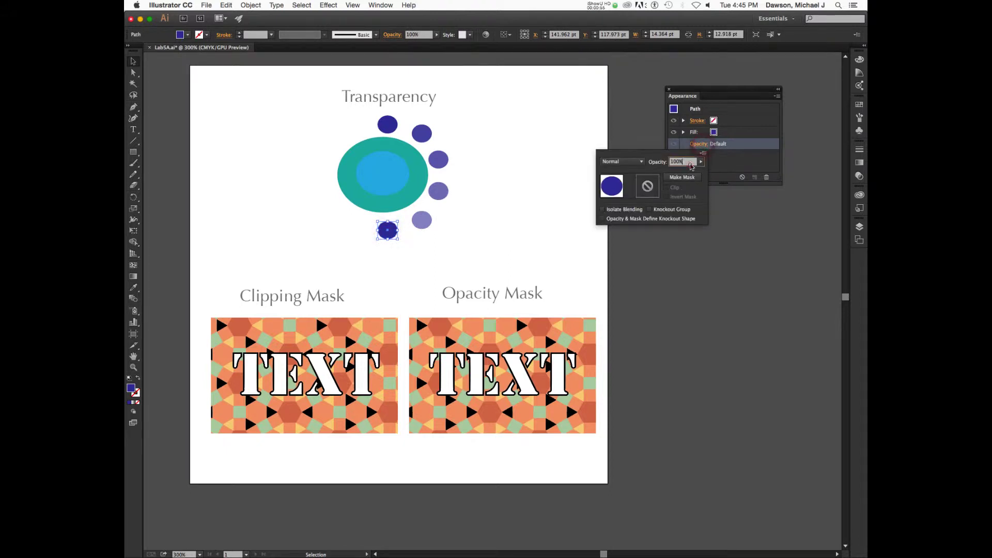
click(691, 162)
click(689, 162)
text(50)
click(704, 251)
click(487, 275)
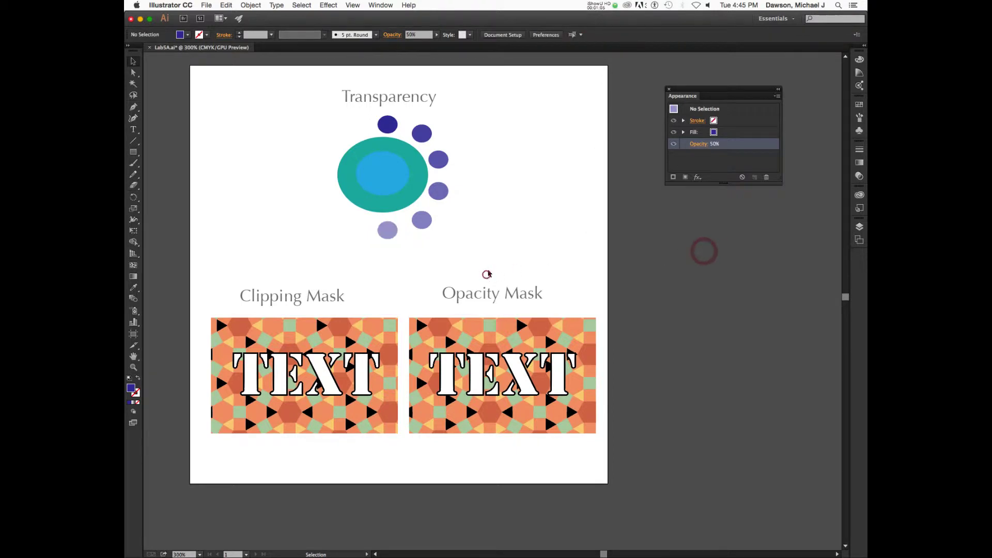
Set the blending mode of the light-blue ellipse inside the teal ellipse to Multiply
click(392, 171)
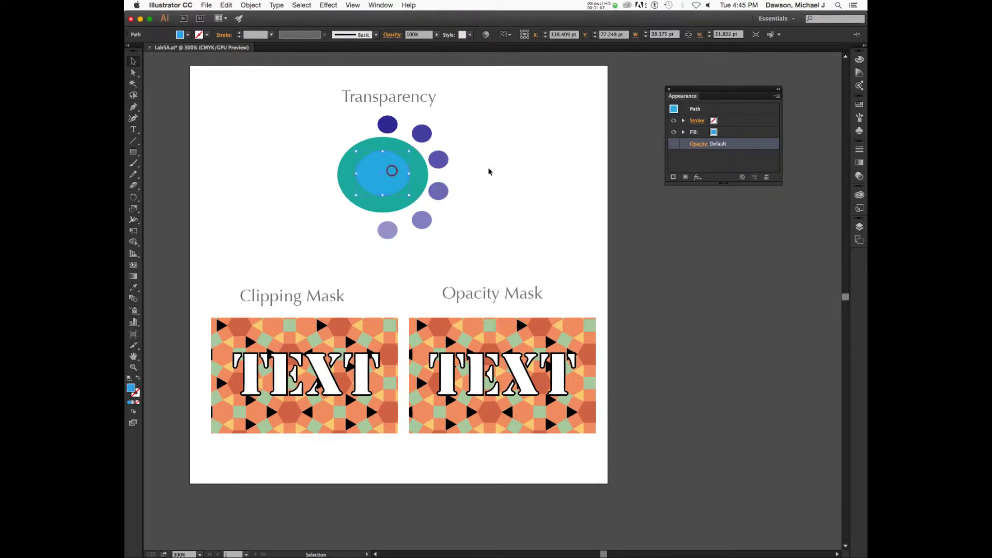
click(699, 144)
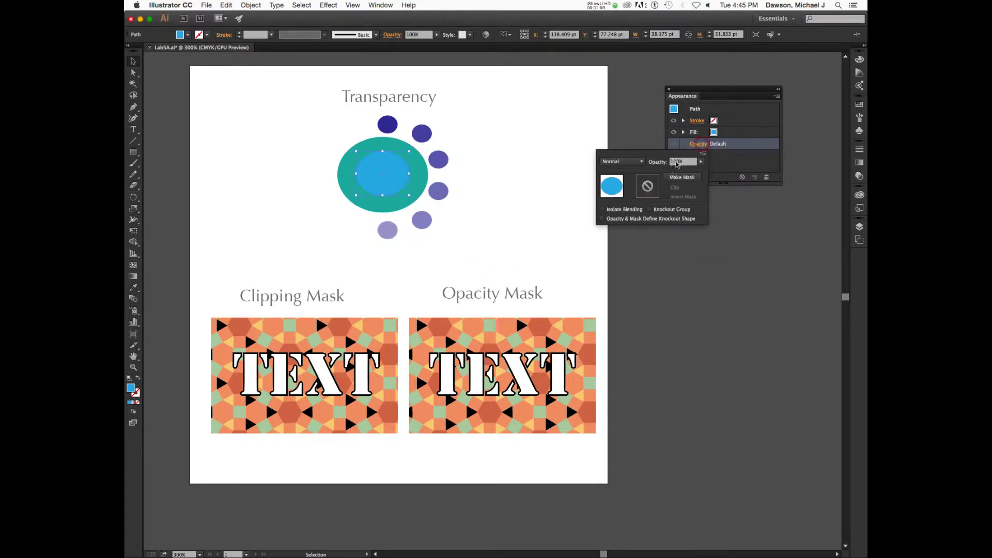
click(642, 162)
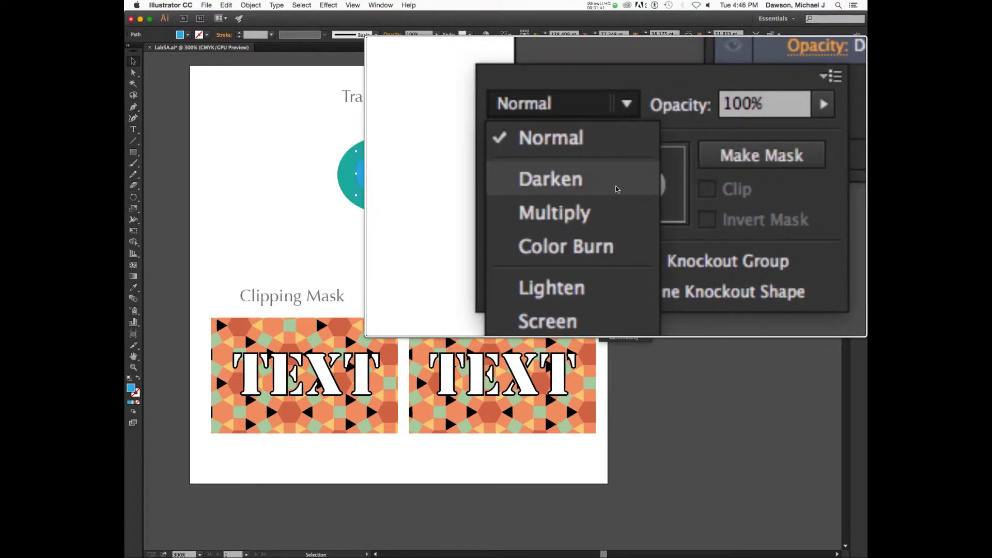
click(615, 213)
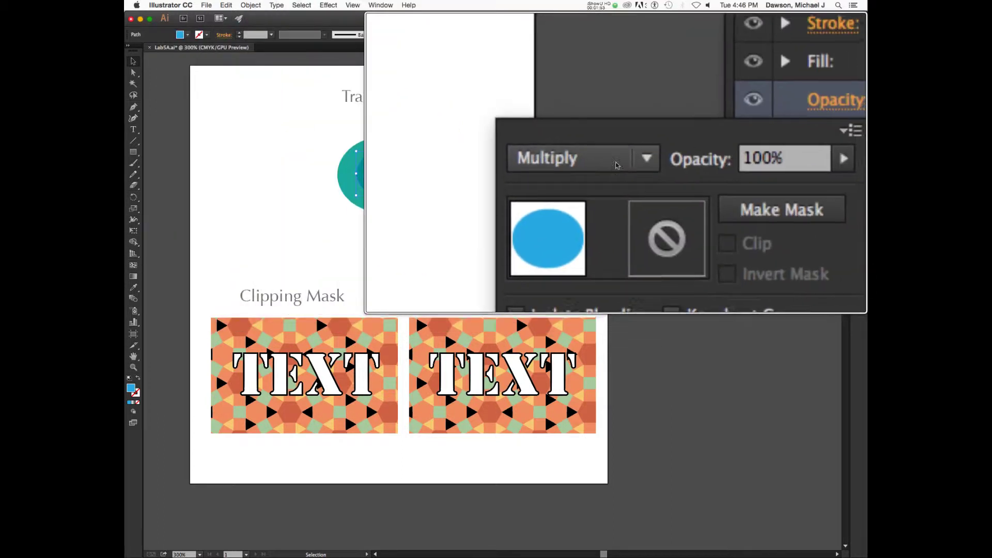
click(616, 162)
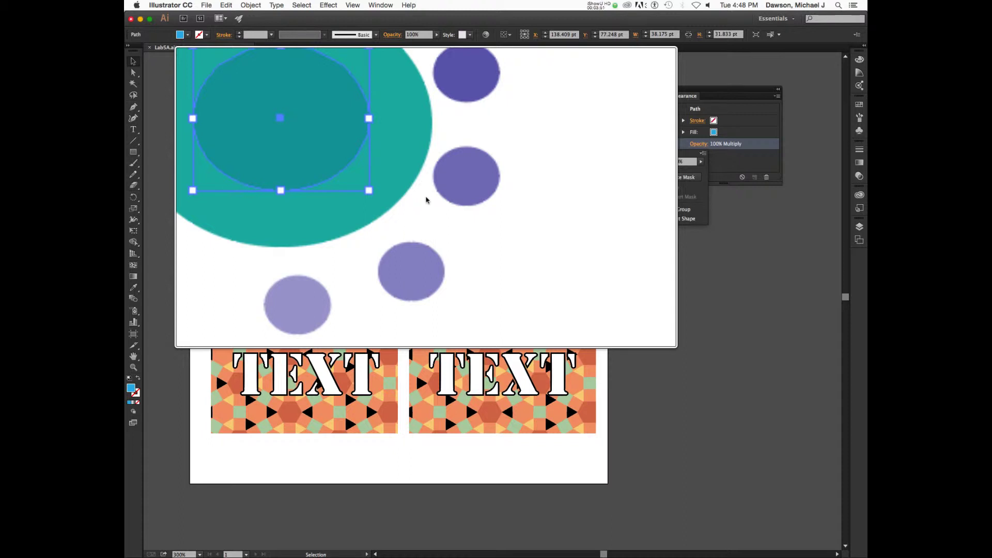
click(623, 161)
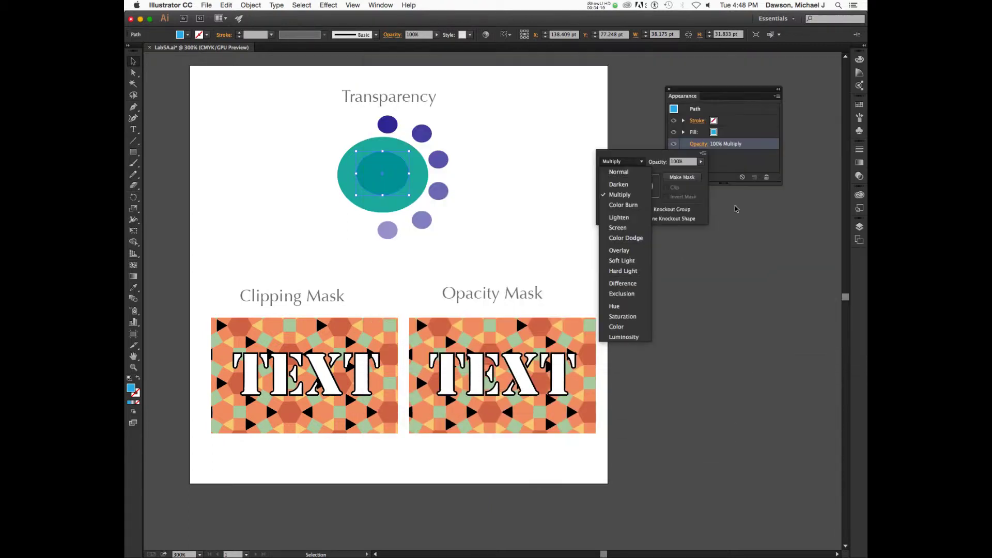
click(745, 238)
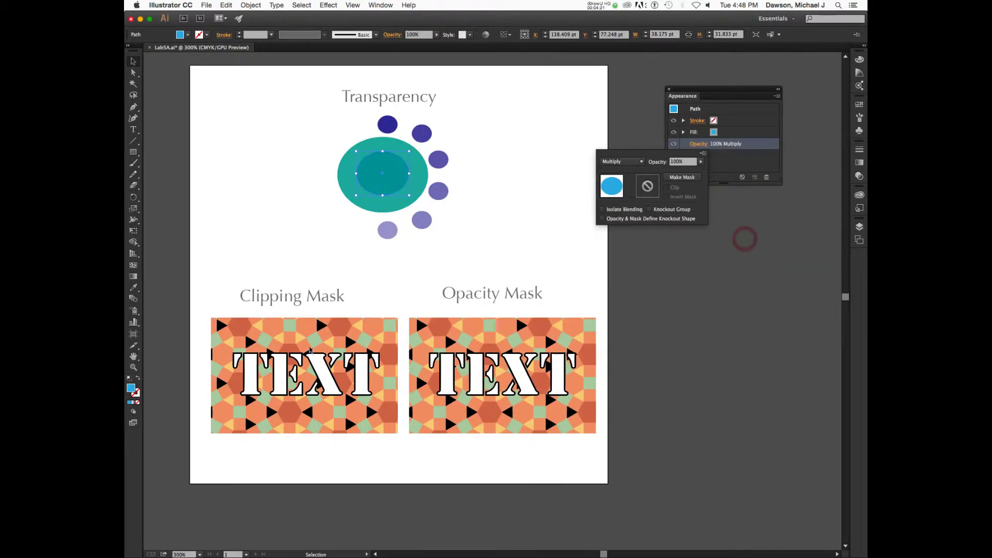
click(328, 372)
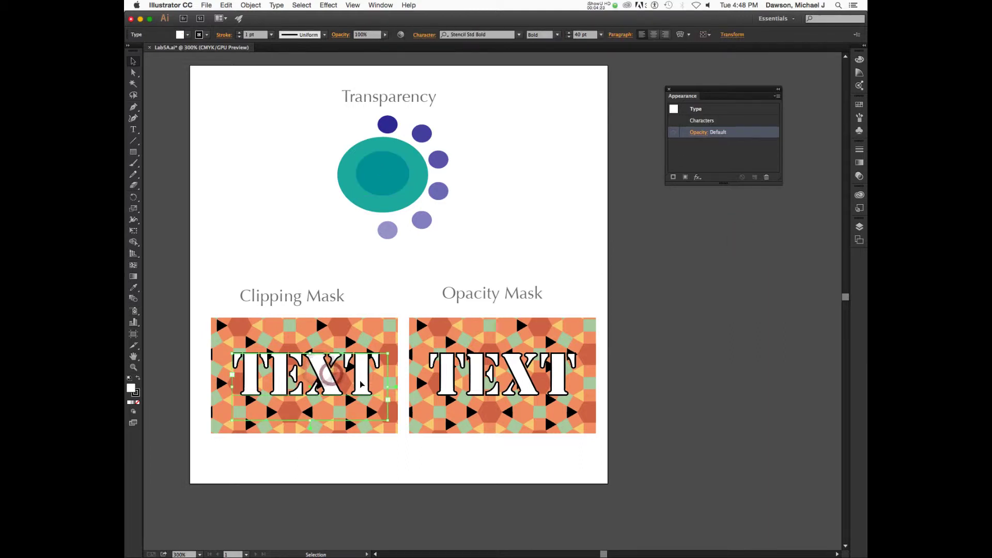
click(447, 380)
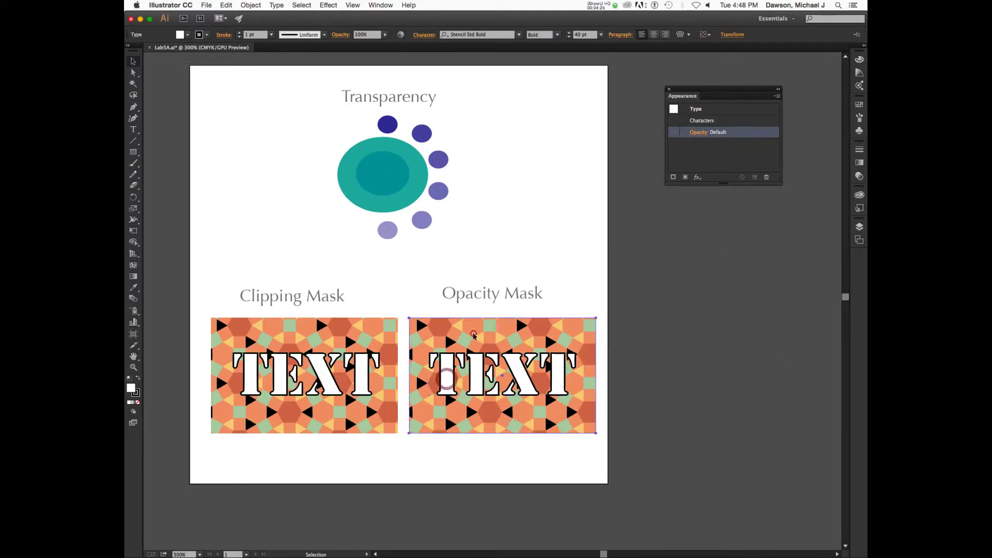
click(365, 378)
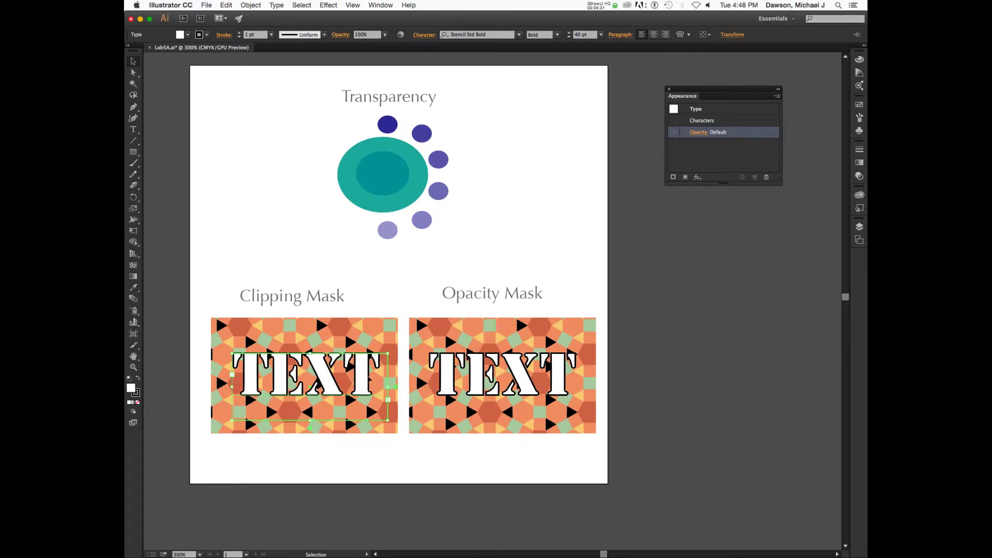
click(478, 372)
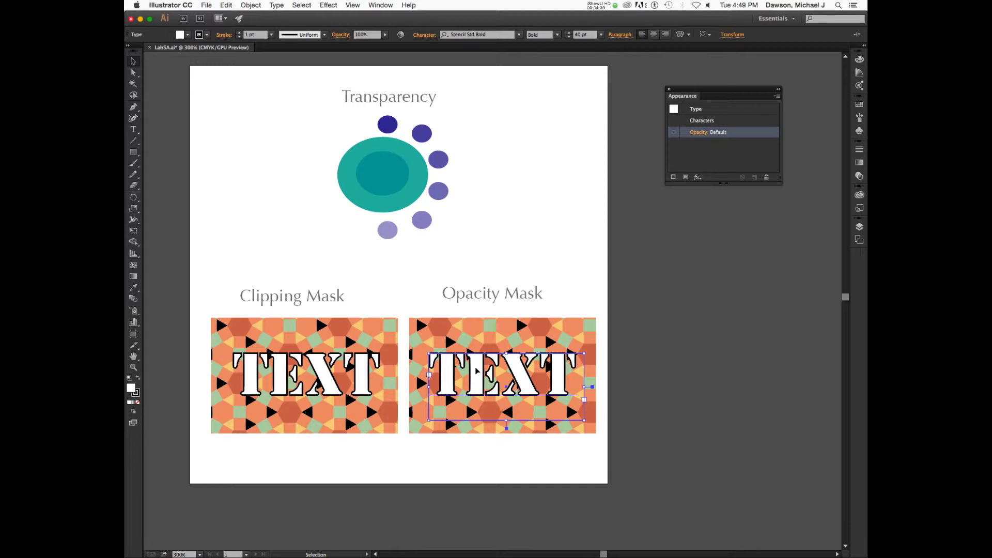
Make a clipping mask from the TEXT lettering and the patterned rectangle under the Clipping Mask heading
click(364, 377)
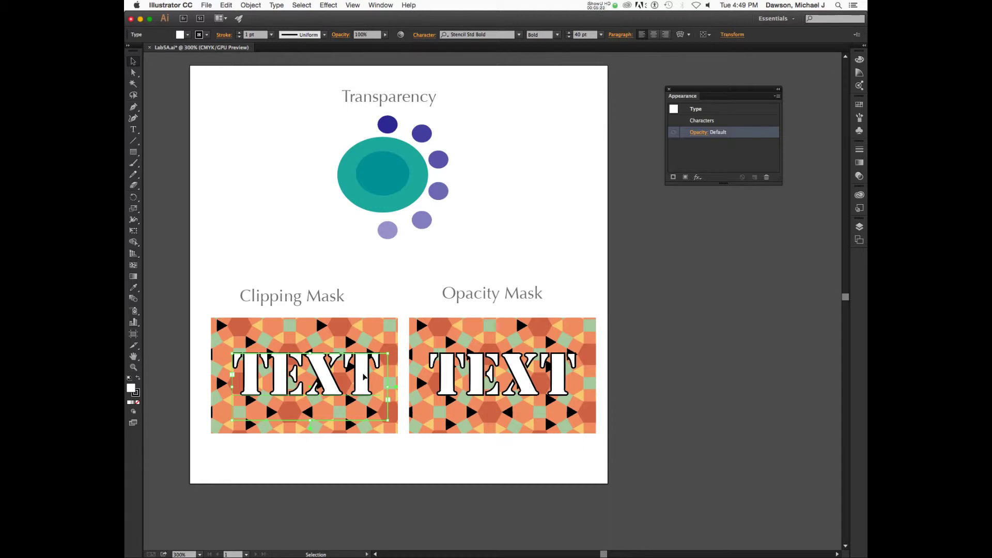
click(363, 374)
shift+click(356, 337)
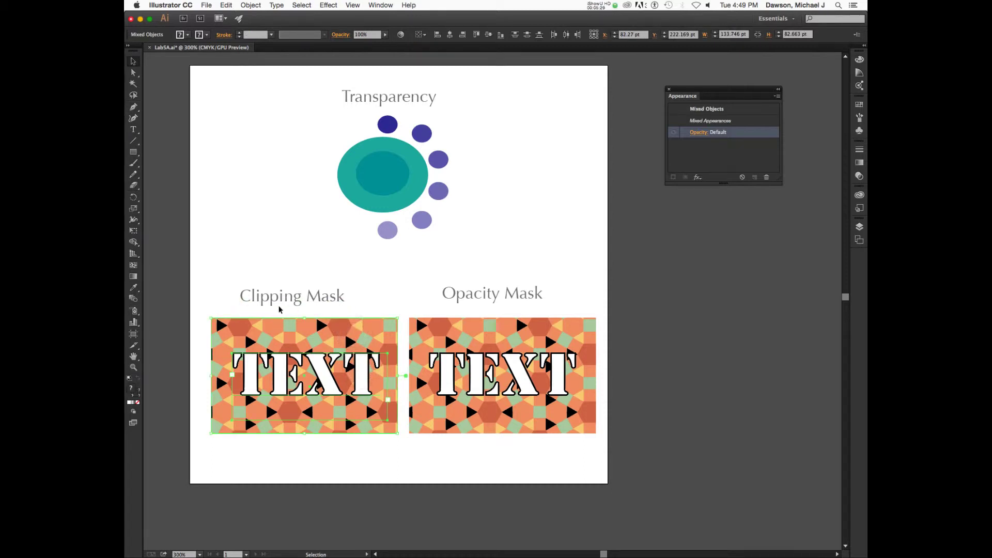
click(251, 7)
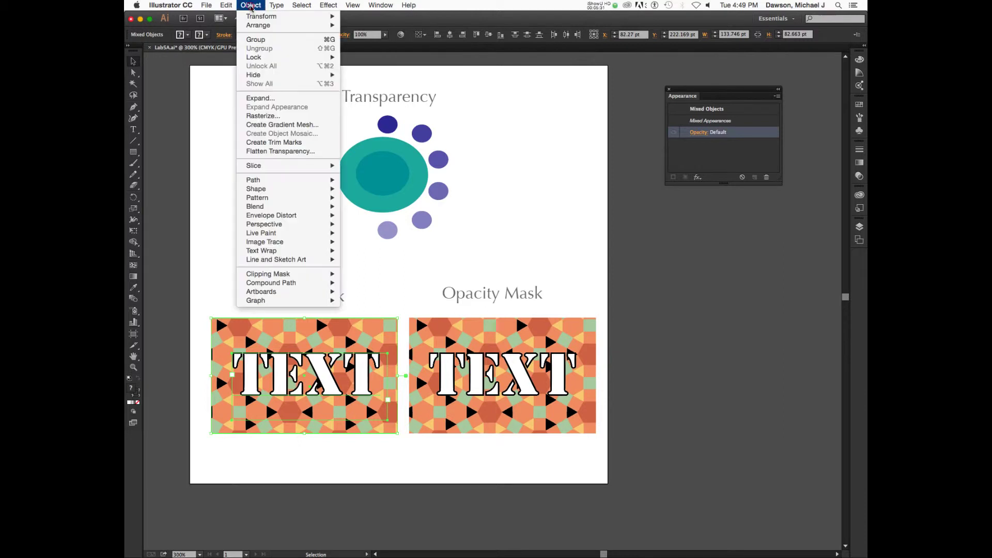
mouse_move(289, 275)
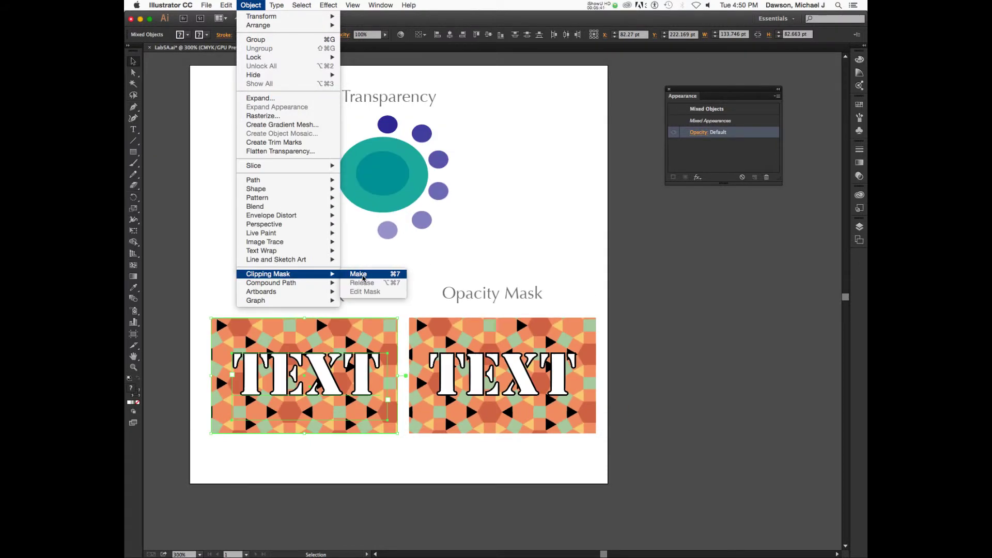
click(363, 278)
click(365, 280)
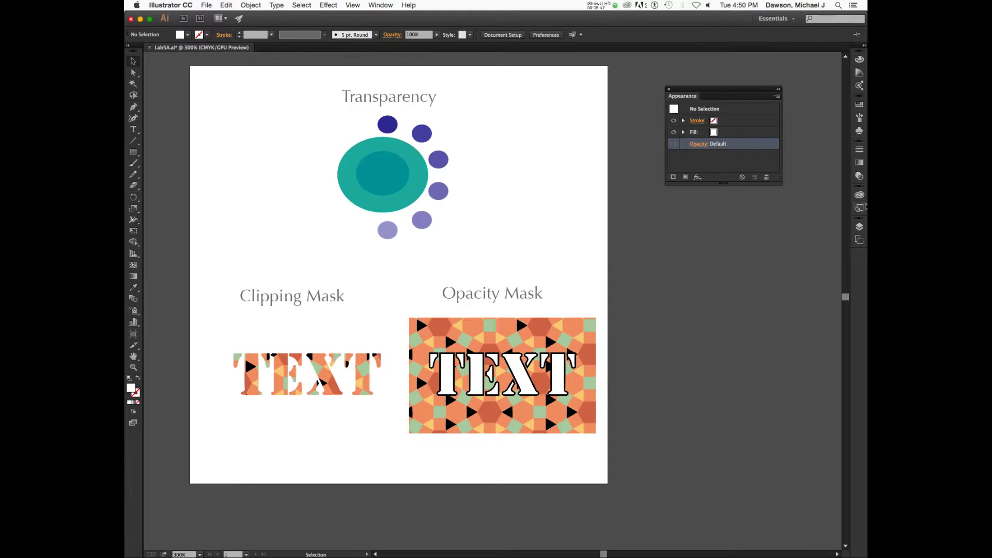
Detach the Layers panel from the dock and enlarge it so the full layer list shows
click(862, 226)
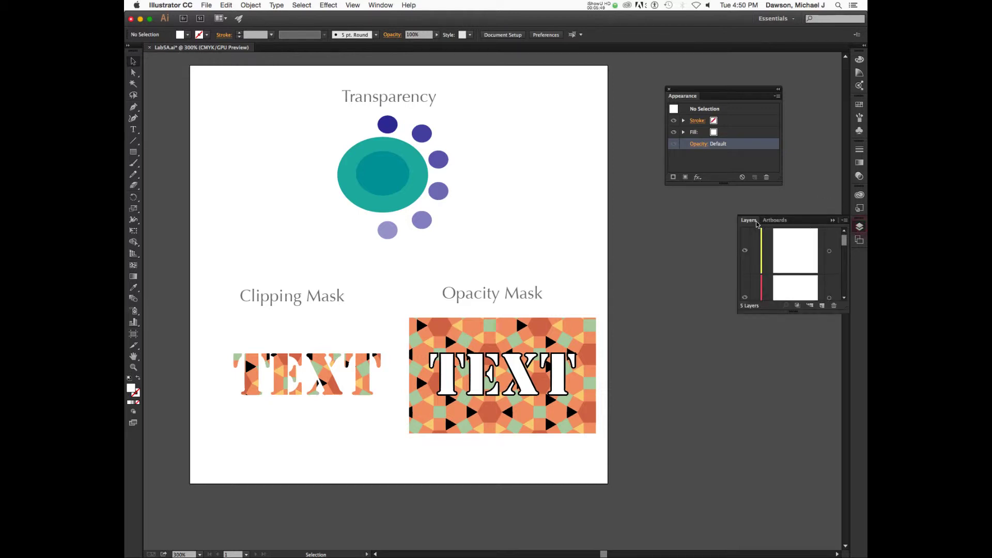
drag(749, 220, 554, 84)
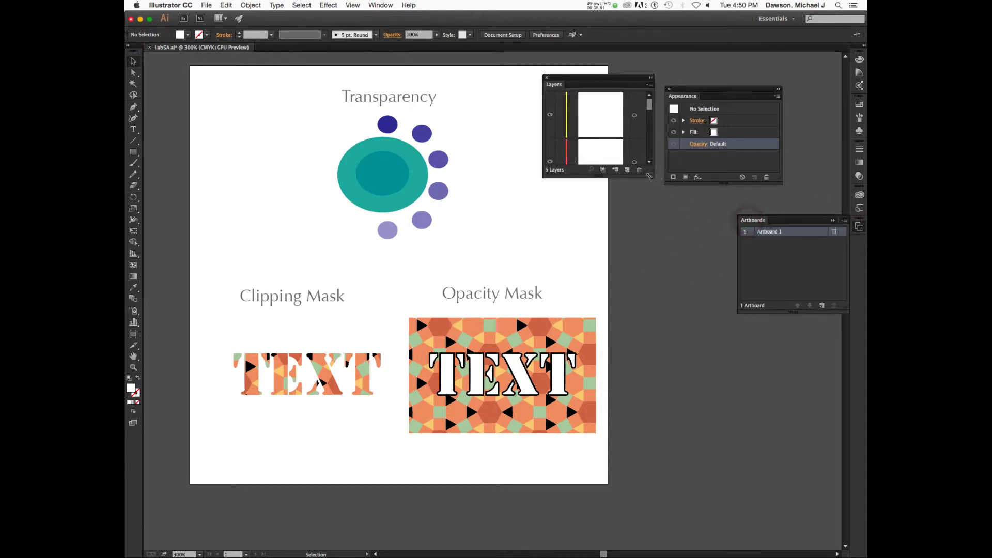
drag(650, 173, 795, 506)
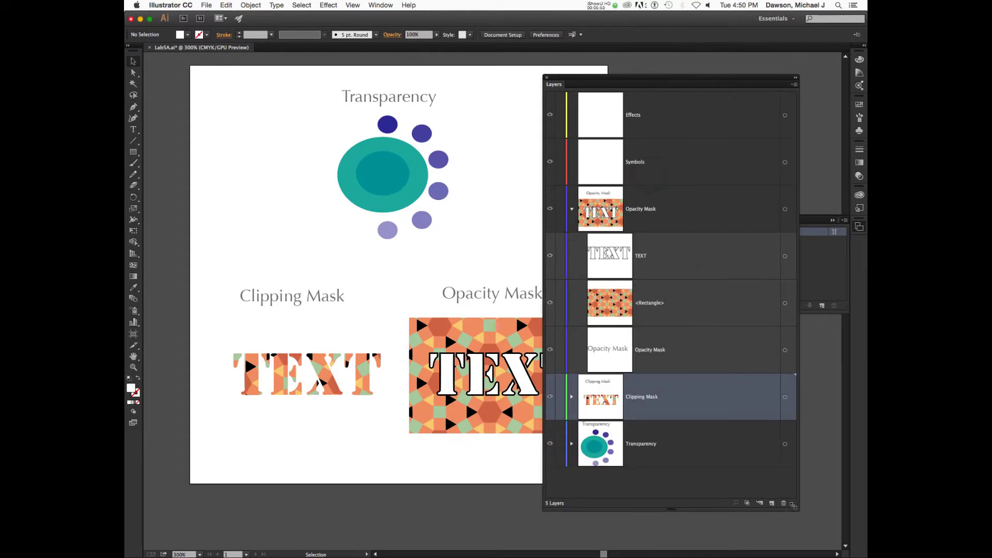
Expand the Clipping Mask layer and the clip group inside it to show their contents
click(573, 400)
scroll(688, 398, down, 2)
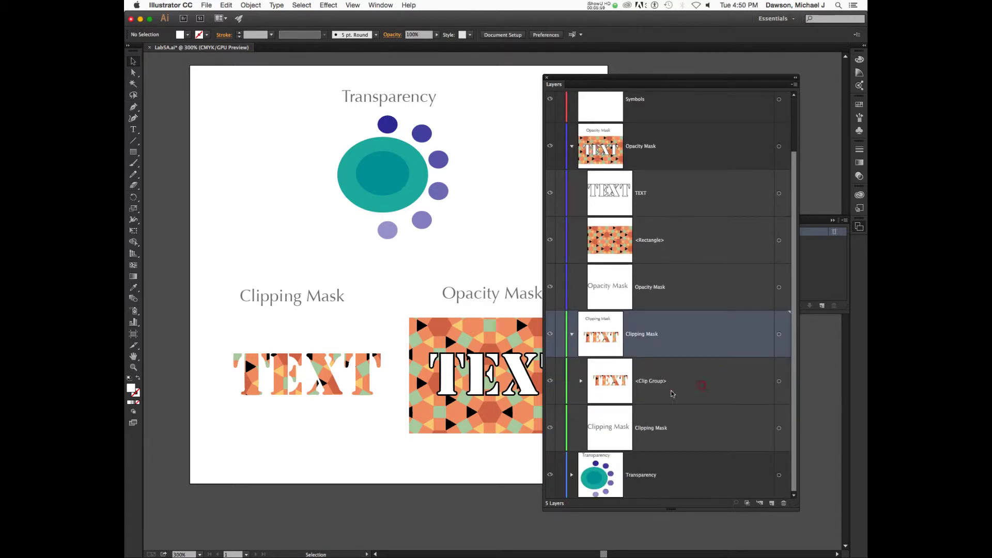
click(581, 381)
scroll(675, 395, down, 2)
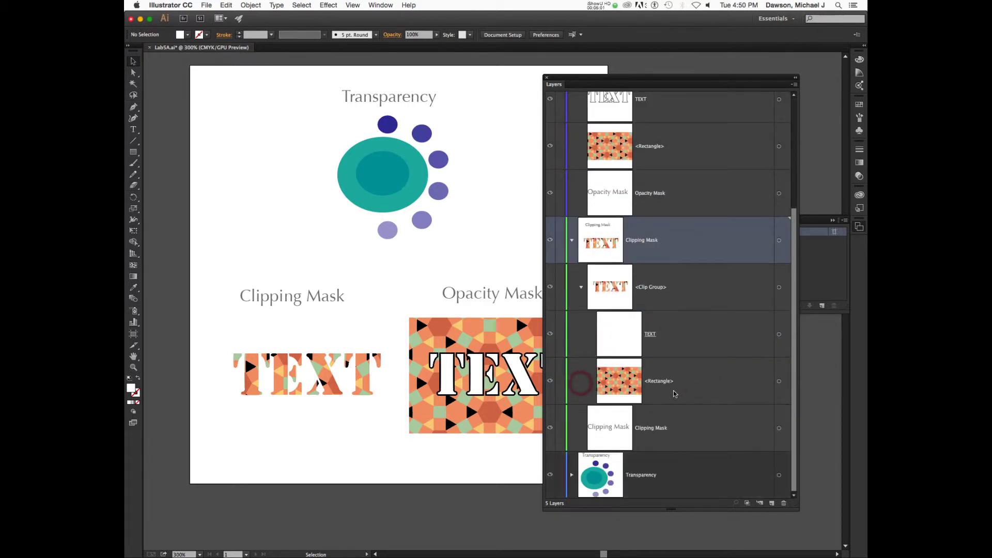
Target the TEXT clipping path inside the clip group and move it slightly left without moving the patterned rectangle
click(711, 383)
click(779, 334)
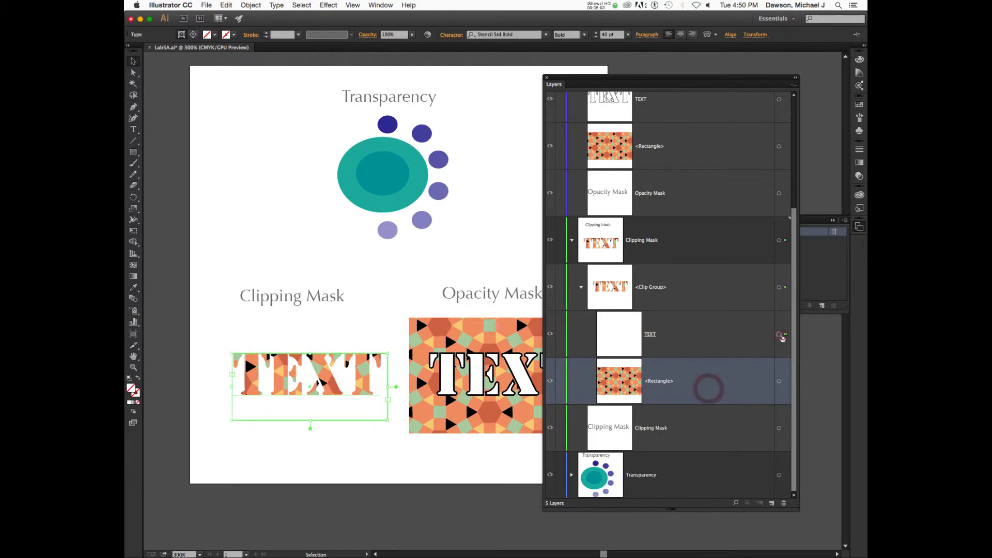
click(779, 380)
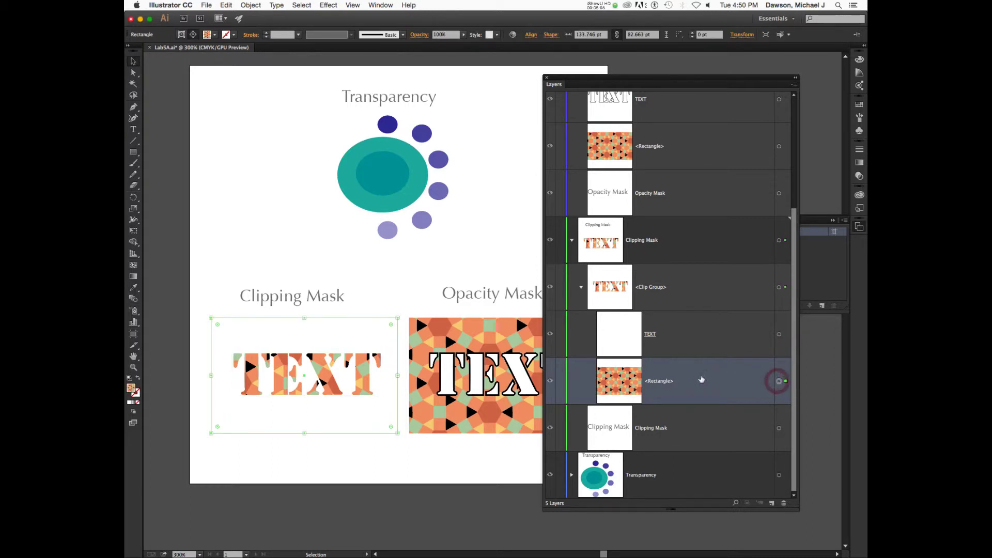
click(694, 335)
click(779, 335)
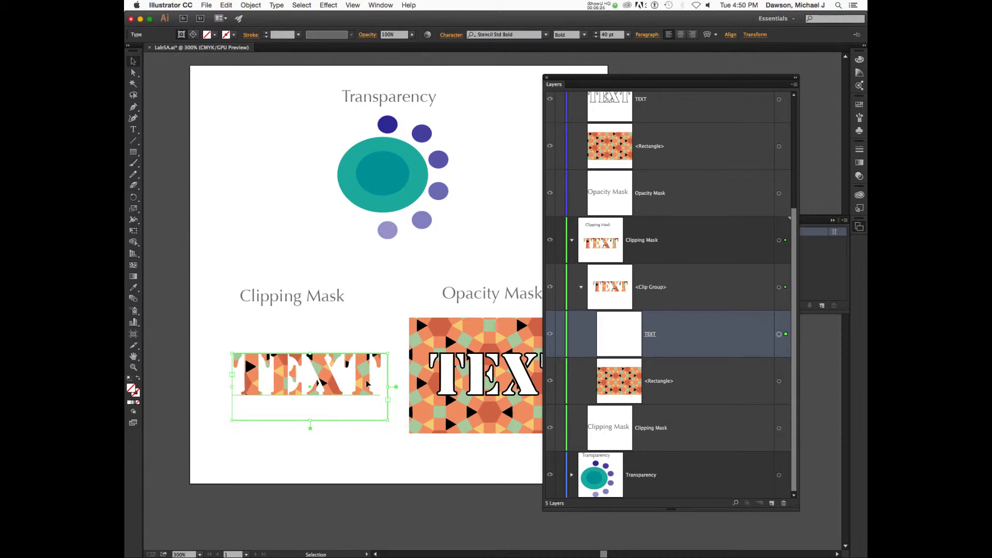
drag(368, 384, 361, 361)
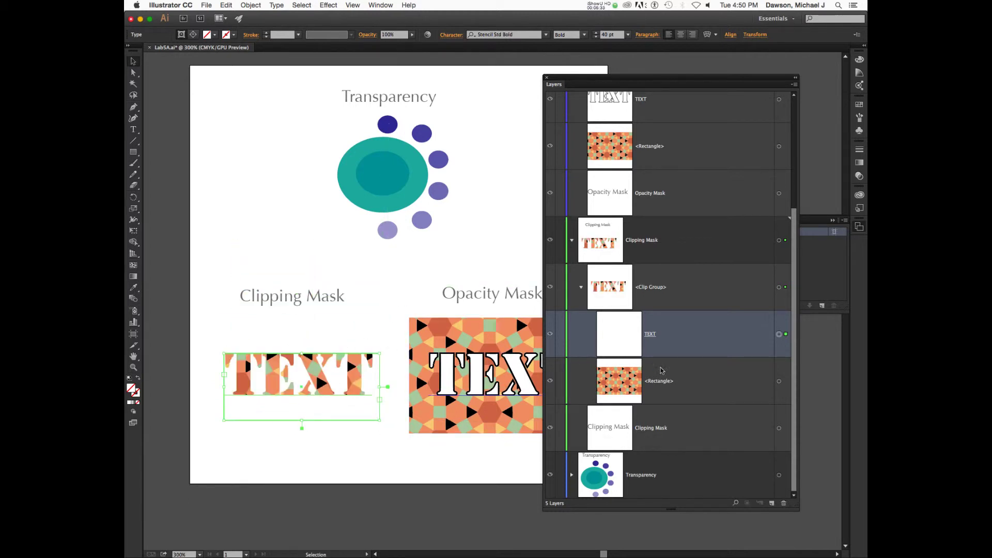
Reposition the patterned rectangle and the TEXT clipping path within the clip group, and deselect the artwork
click(779, 381)
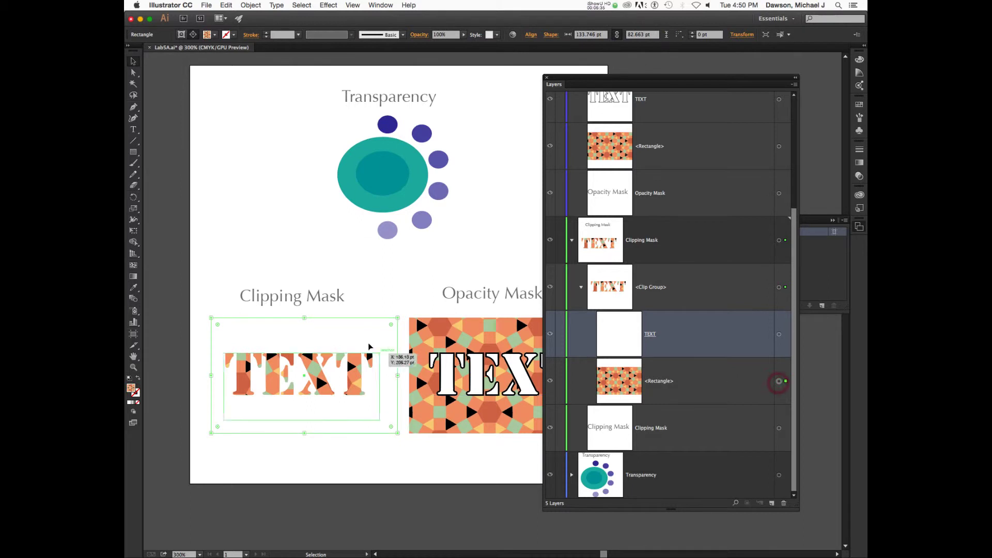
drag(346, 357, 361, 374)
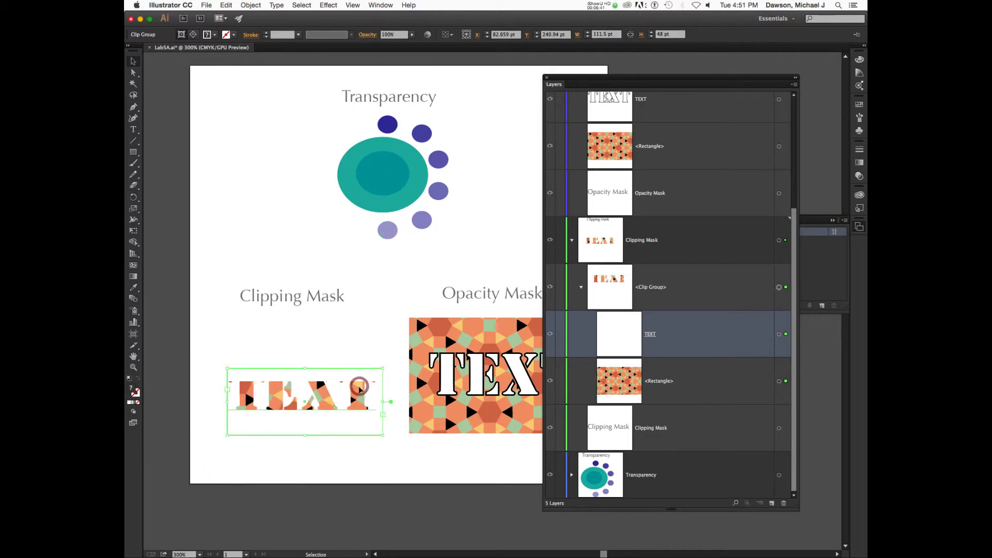
click(351, 375)
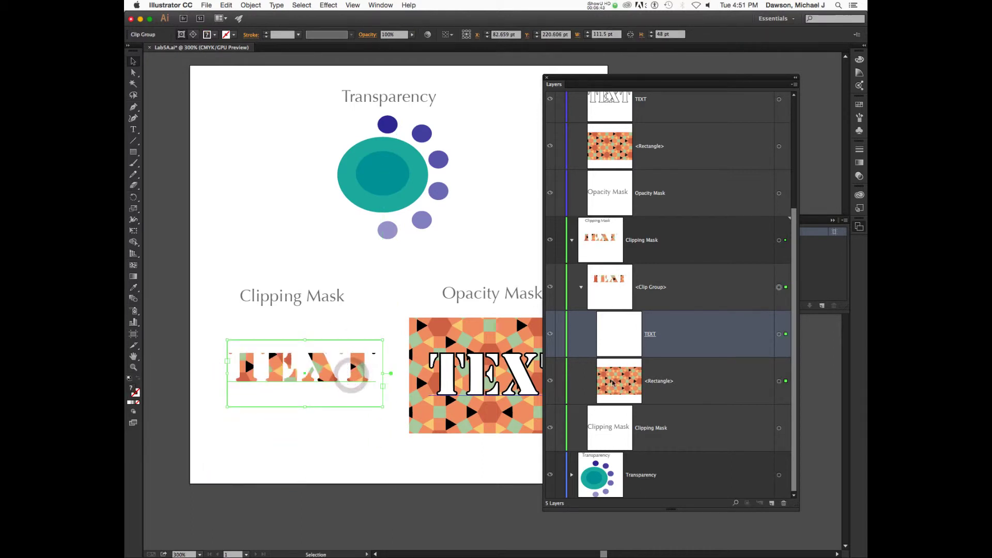
click(341, 408)
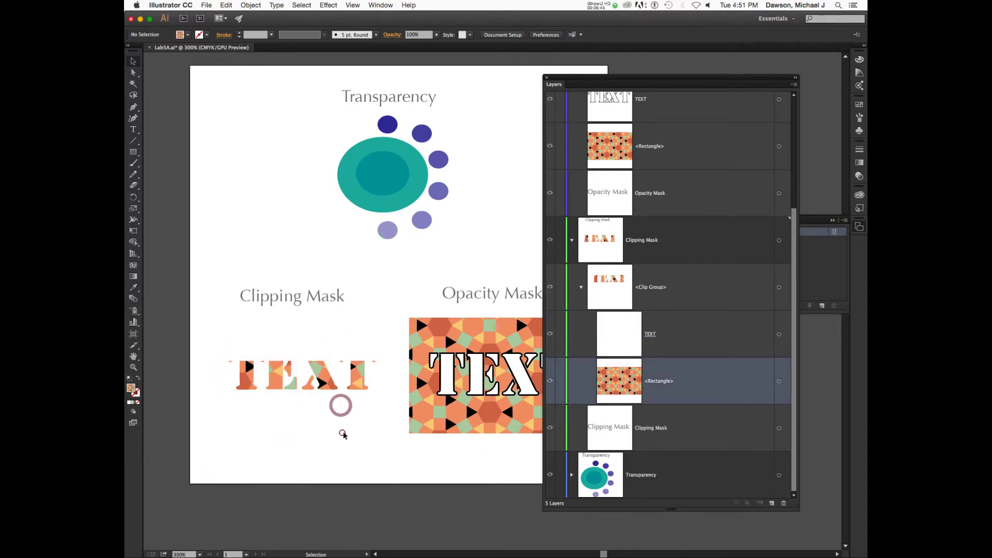
click(342, 432)
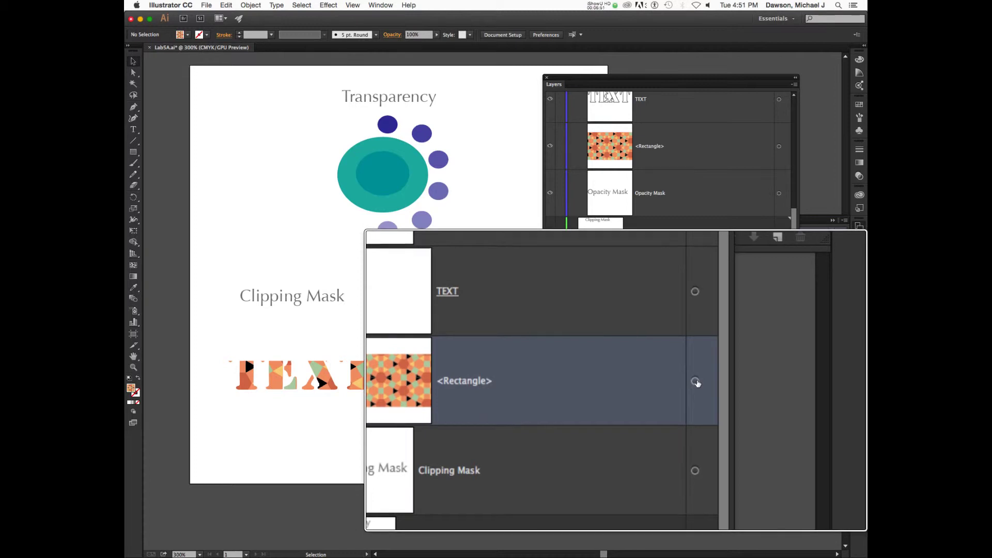
Target the patterned rectangle in the clip group and move it up so the pattern fills the whole TEXT lettering
click(780, 381)
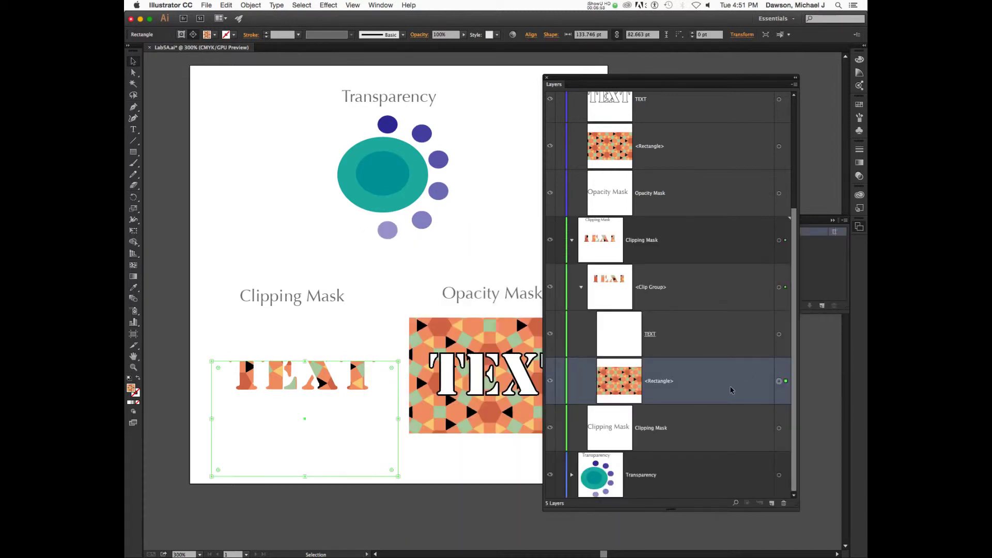
click(728, 352)
click(716, 379)
click(718, 339)
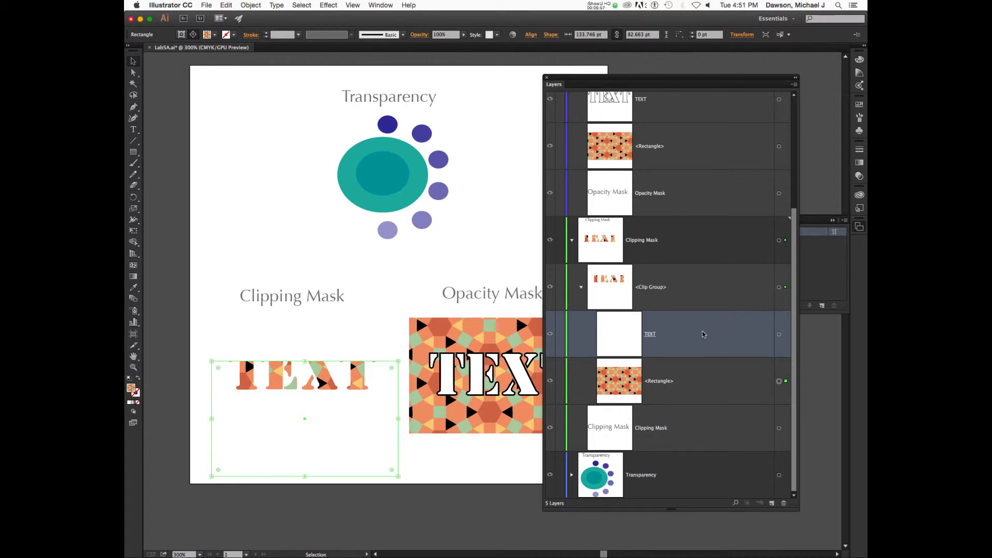
click(674, 289)
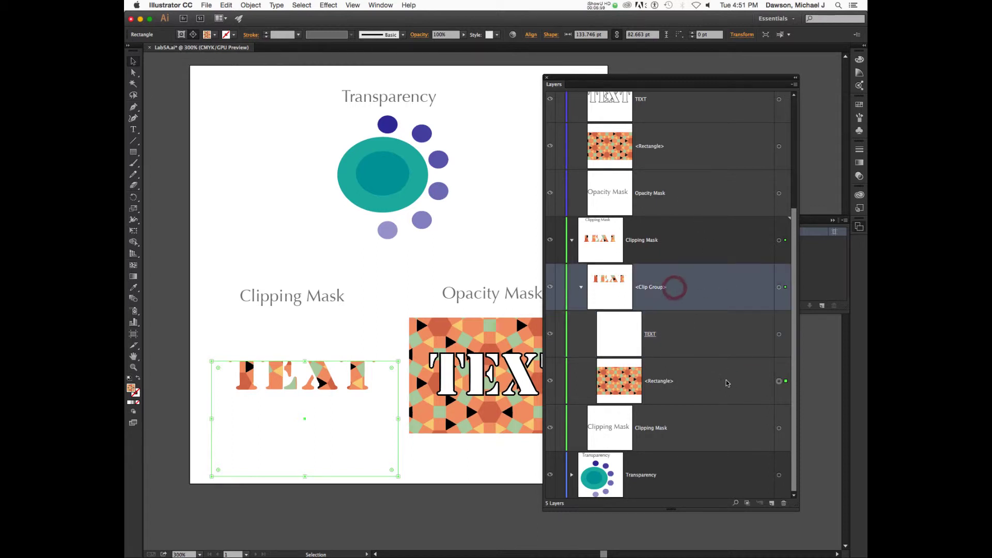
click(779, 382)
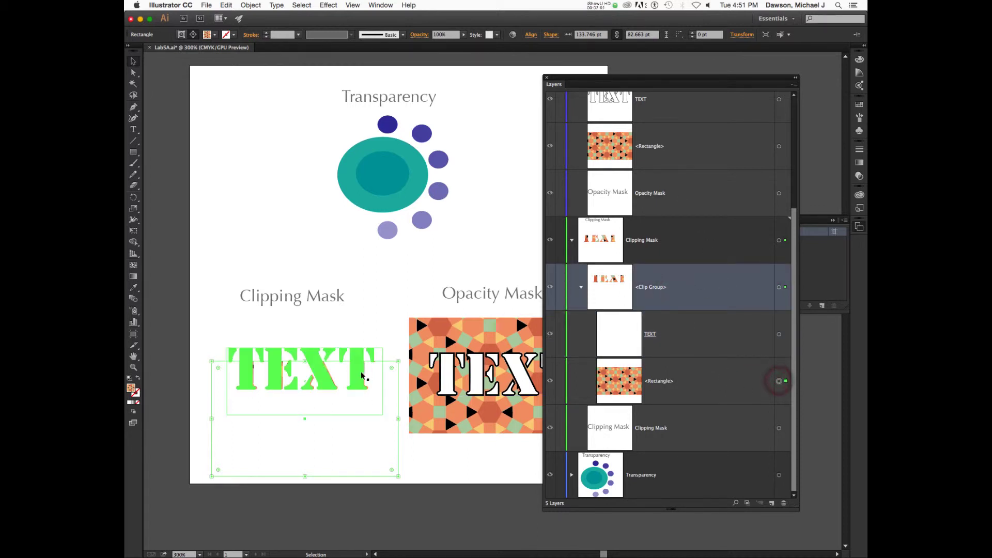
drag(385, 442, 382, 424)
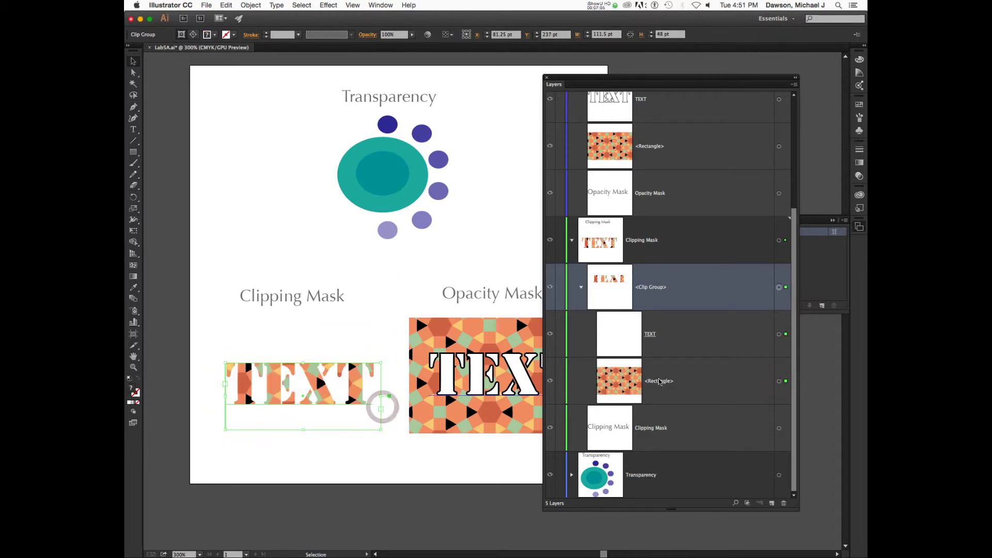
click(780, 382)
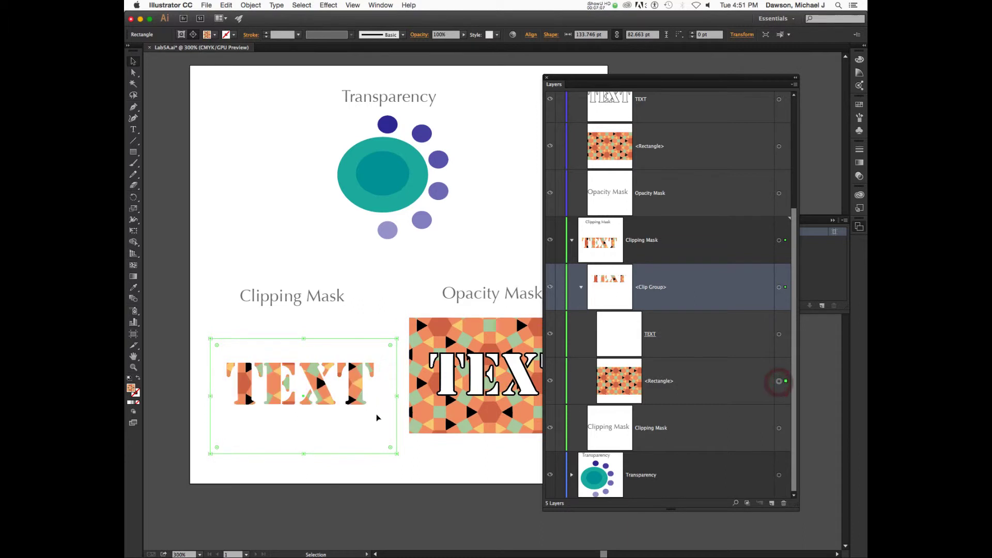
mouse_move(388, 404)
mouse_down()
mouse_move(384, 433)
mouse_move(389, 403)
mouse_up()
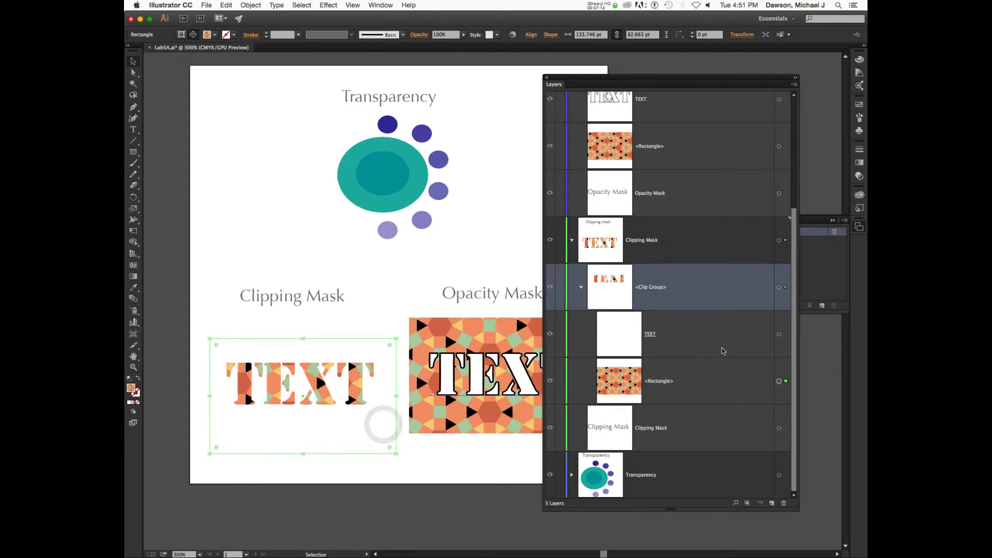
Move the floating Layers panel clear of the lettering and patterned rectangle under the Opacity Mask heading
click(491, 340)
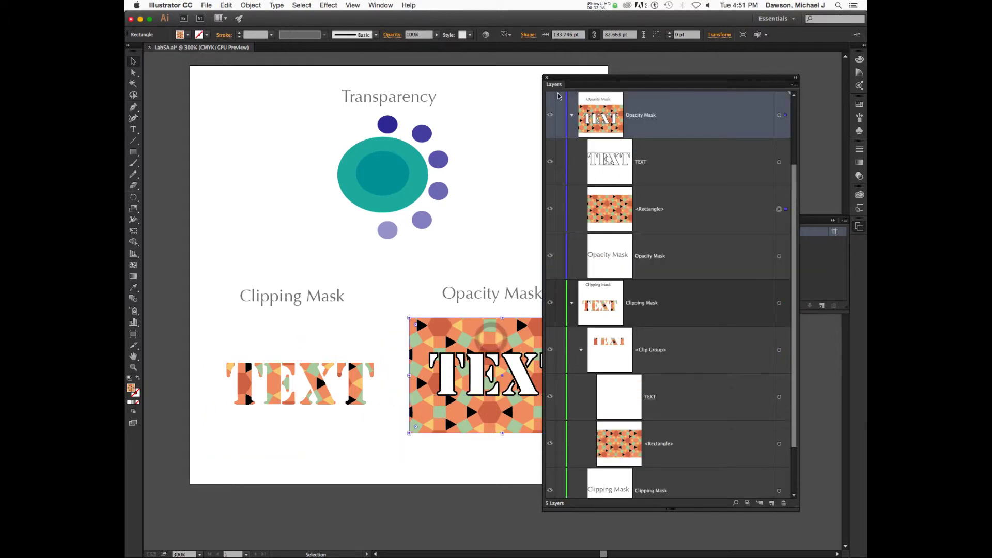
drag(555, 86, 135, 93)
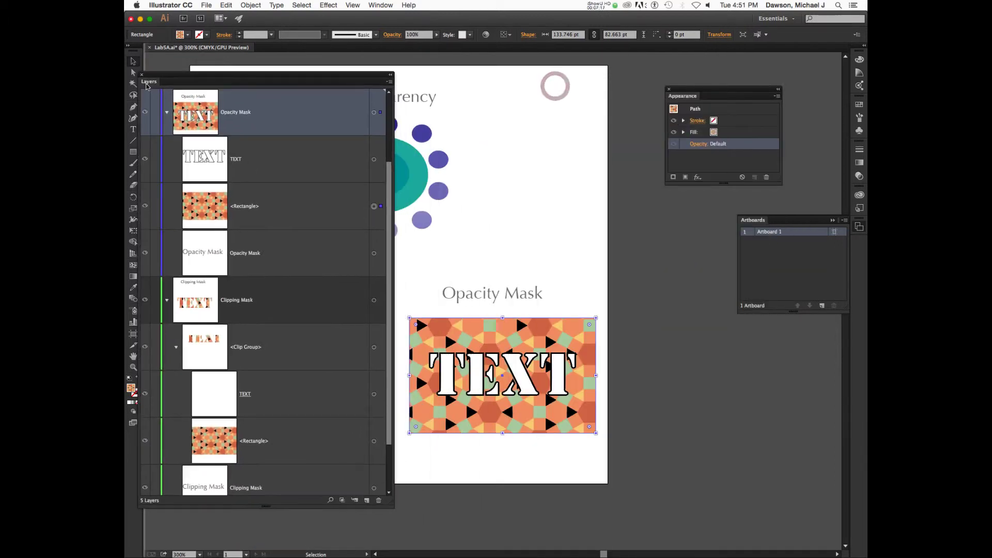
click(525, 379)
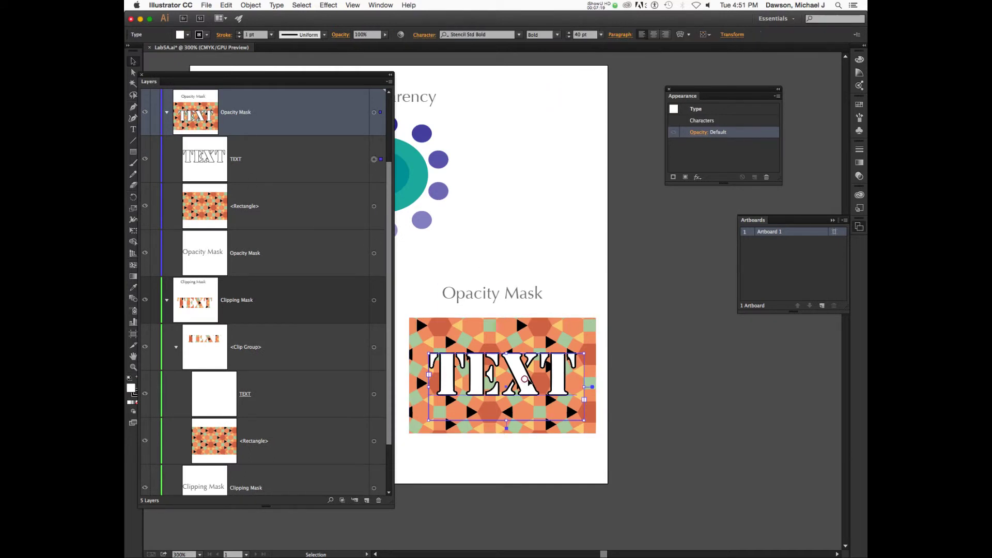
shift+click(528, 328)
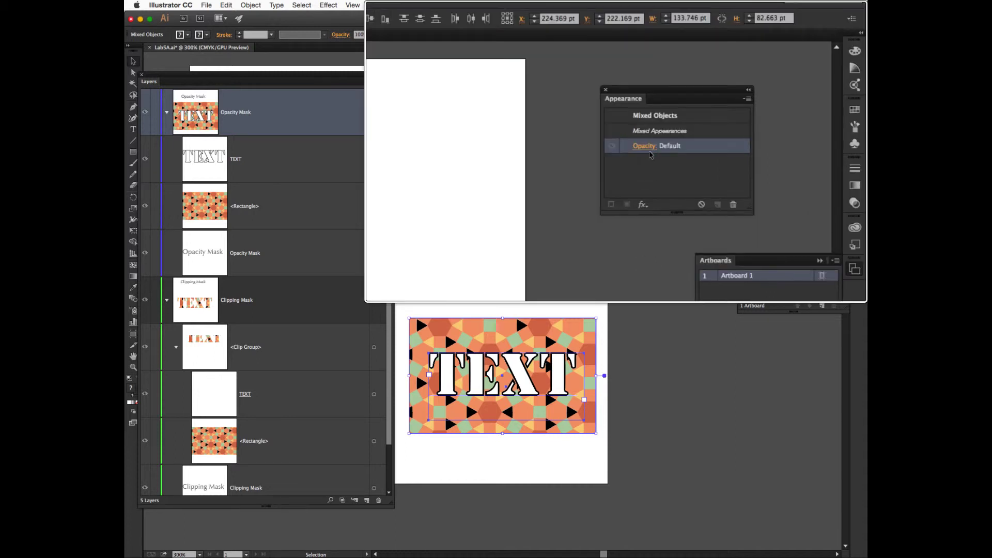
click(654, 329)
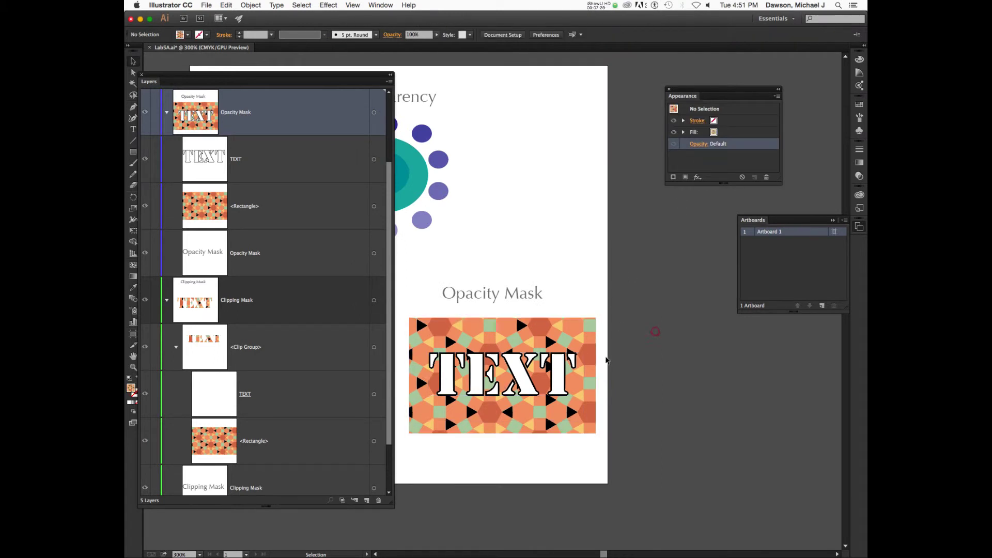
Make an opacity mask from the TEXT lettering and the patterned rectangle under the Opacity Mask heading
click(553, 373)
shift+click(572, 335)
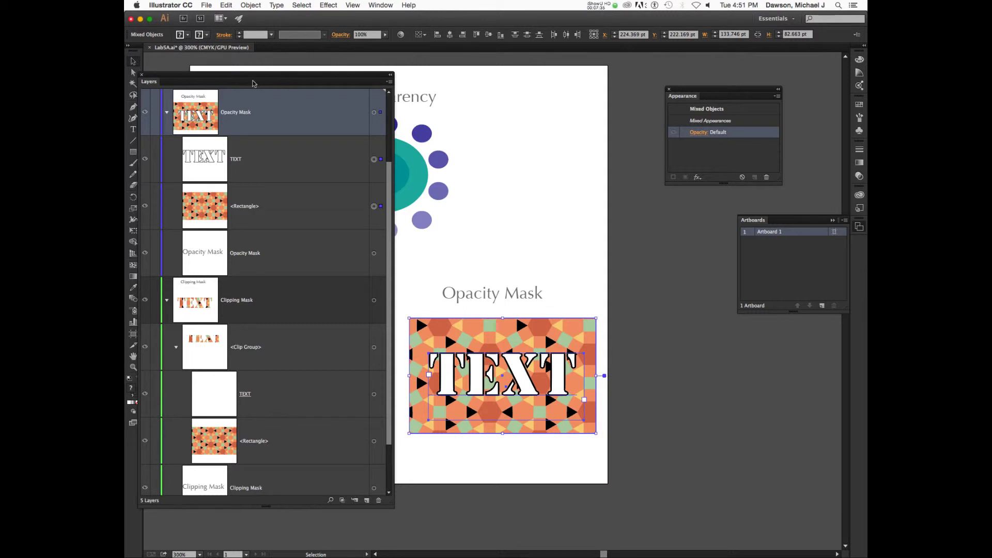
click(704, 133)
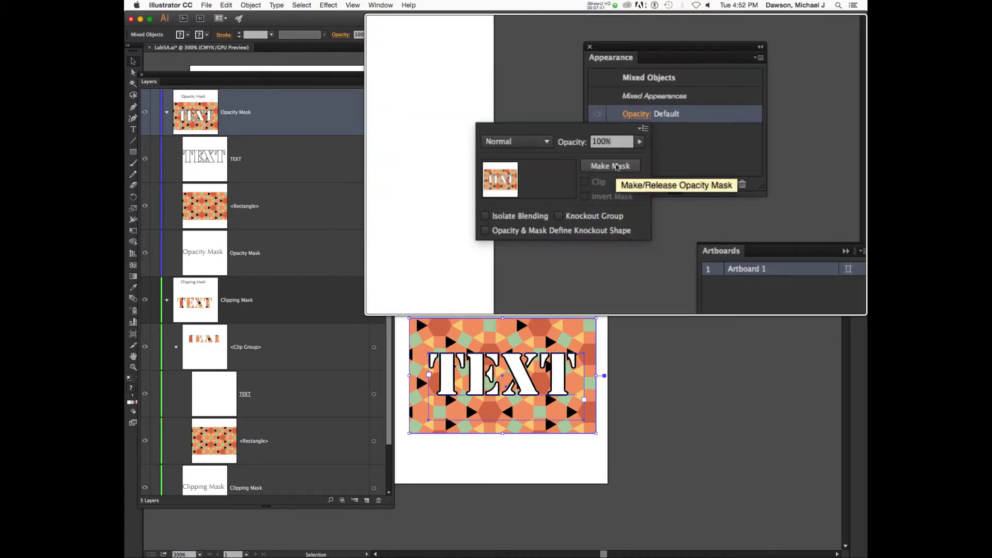
click(616, 151)
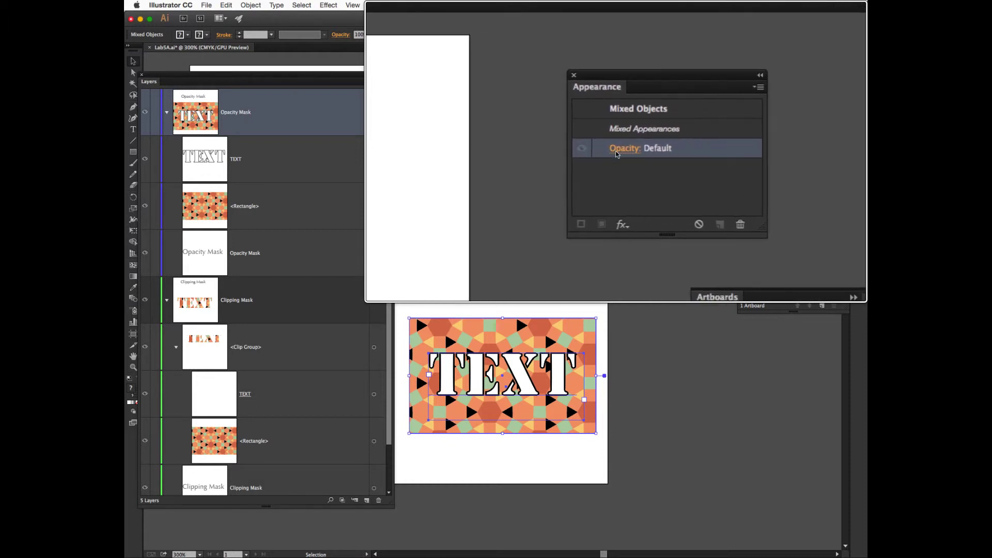
click(618, 152)
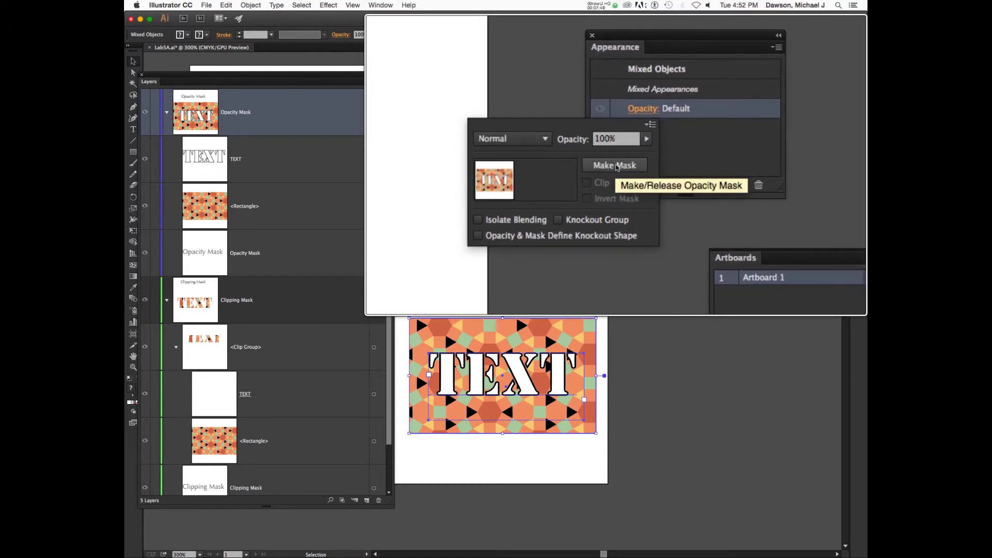
click(616, 165)
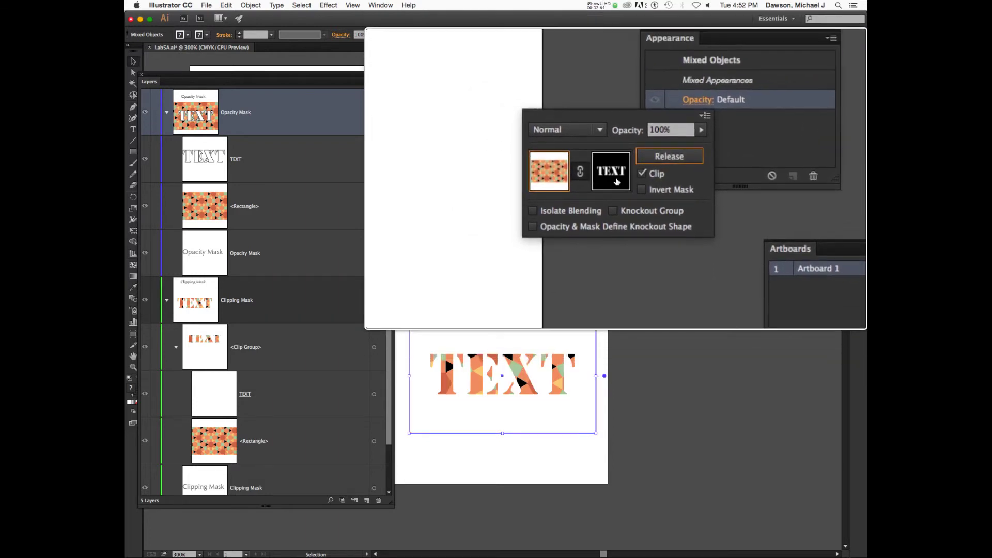
Switch to editing the opacity mask and back to the artwork, and move the linked masked rectangle slightly left
click(567, 151)
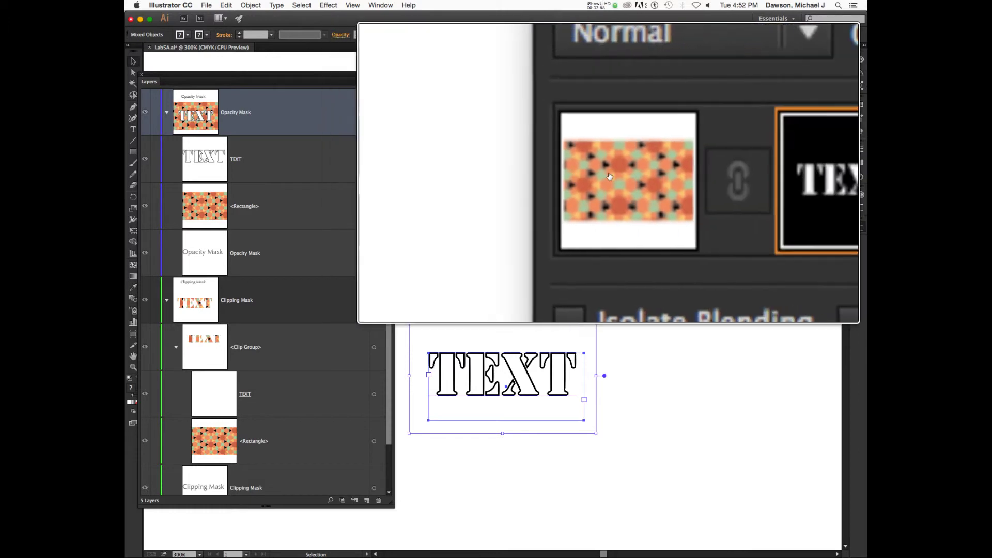
click(617, 179)
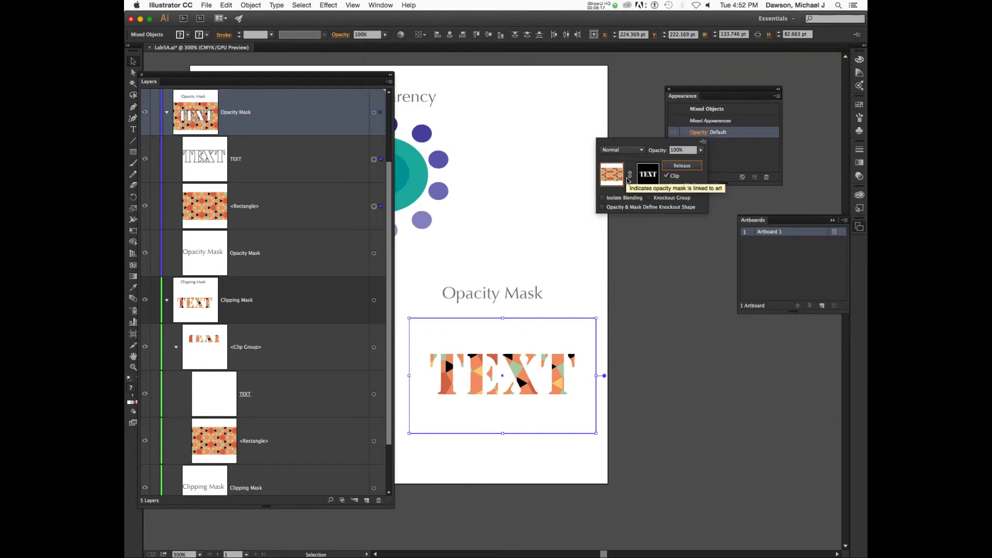
click(576, 335)
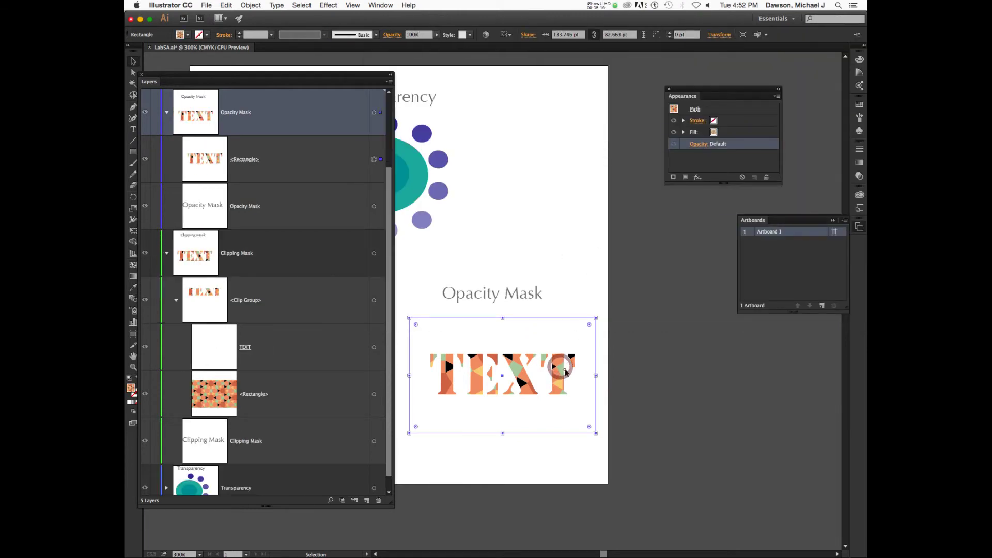
mouse_move(565, 370)
mouse_down()
mouse_move(570, 264)
mouse_move(579, 332)
mouse_move(549, 375)
mouse_up()
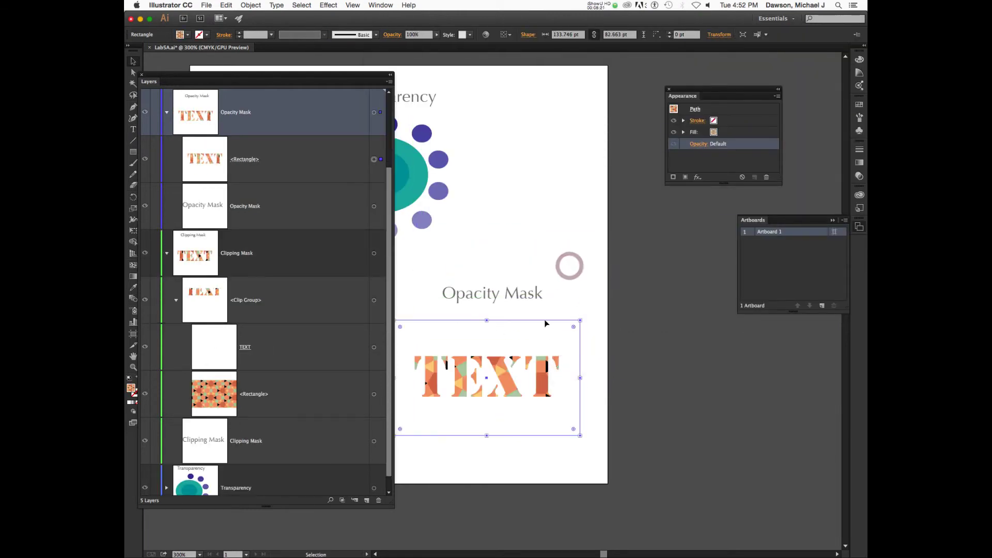
Select the masked rectangle under the Opacity Mask heading and unlink its opacity mask from the artwork
scroll(552, 321, left, 6)
click(603, 372)
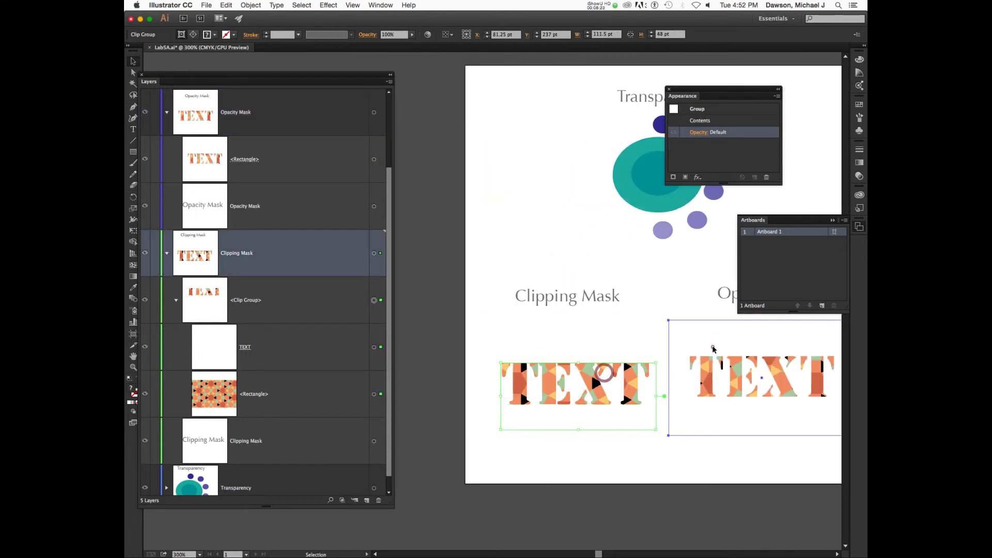
click(714, 350)
scroll(642, 333, right, 7)
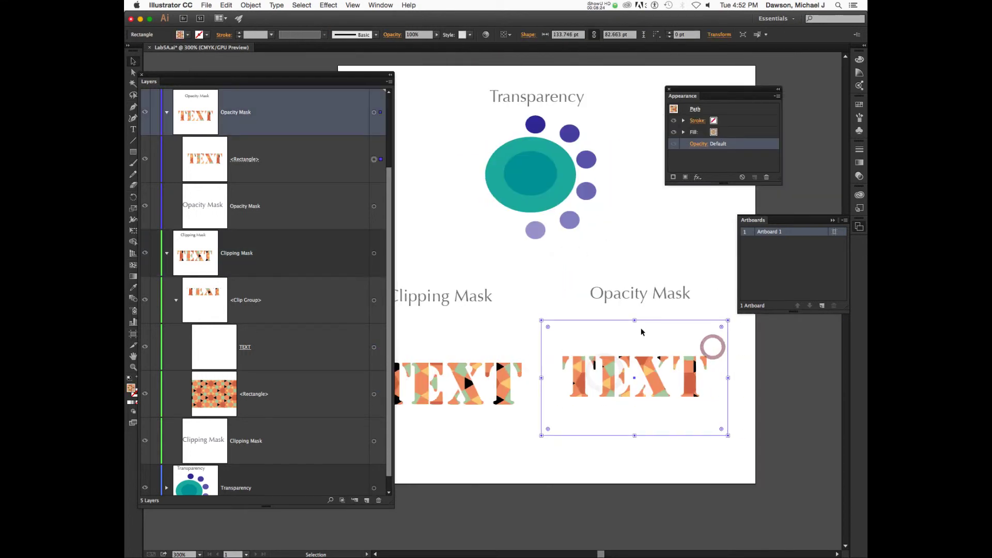
click(701, 145)
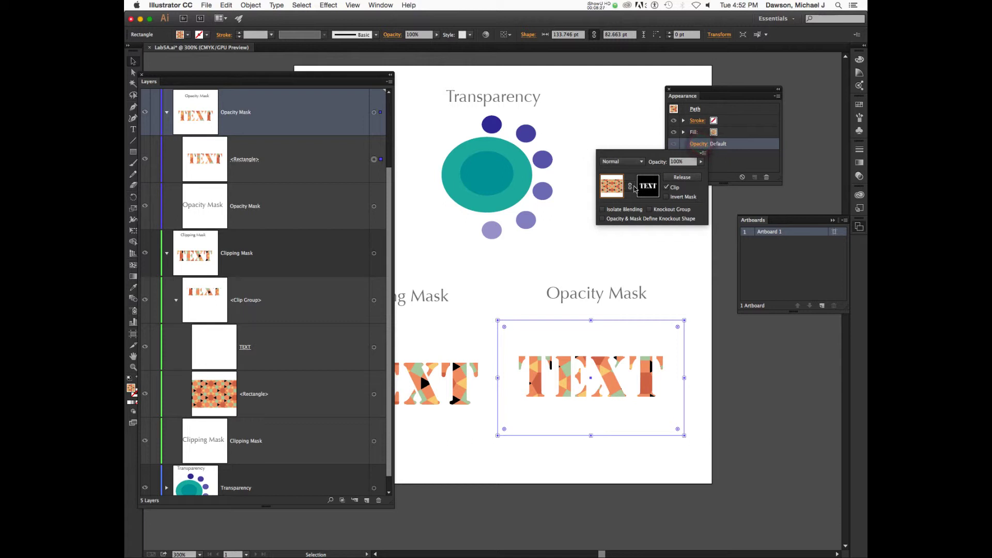
click(631, 187)
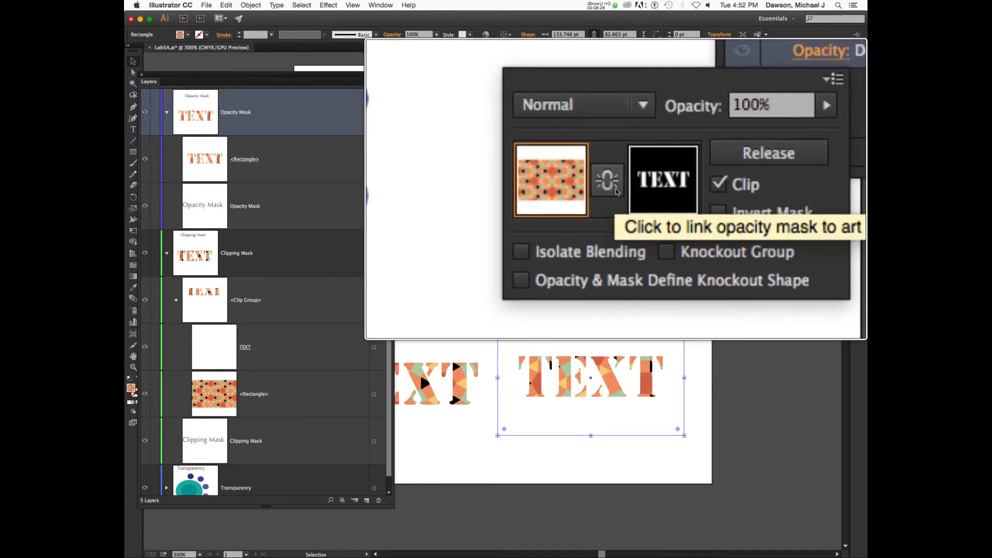
Move the unlinked patterned rectangle slightly down and left behind its TEXT-shaped opacity mask
click(652, 362)
drag(661, 323, 643, 343)
click(649, 366)
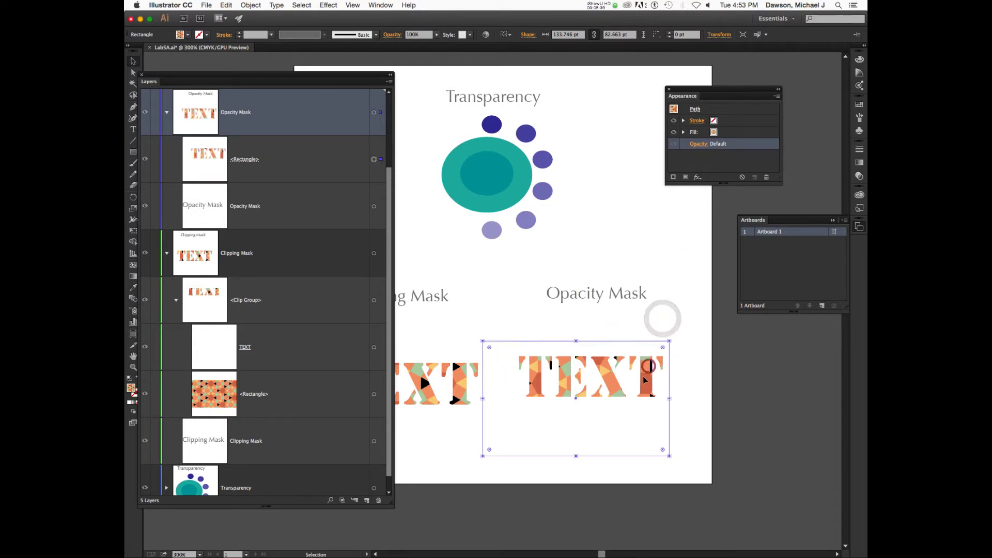
click(601, 384)
click(613, 374)
click(610, 376)
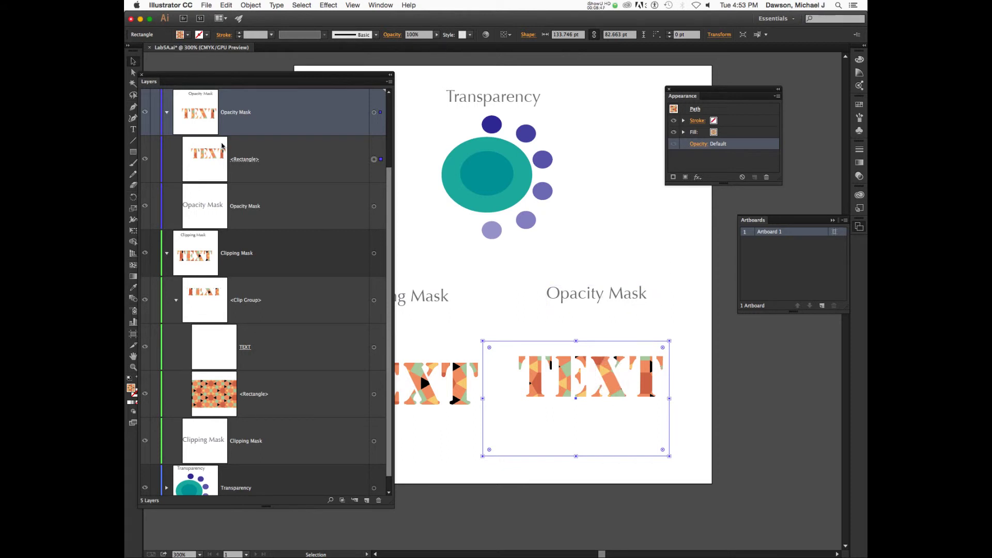
Expand the fill of the opacity-masked rectangle into a group of objects
click(251, 6)
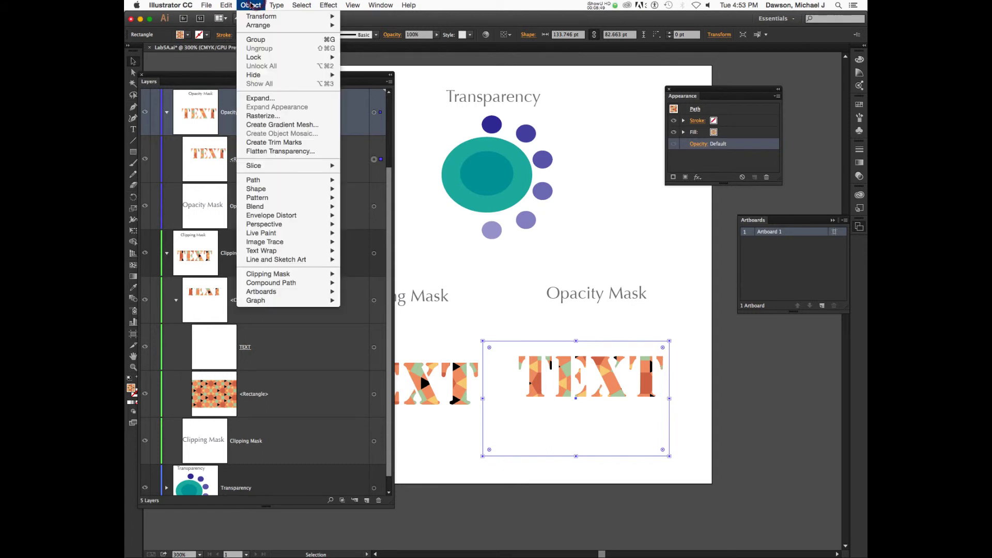
click(273, 97)
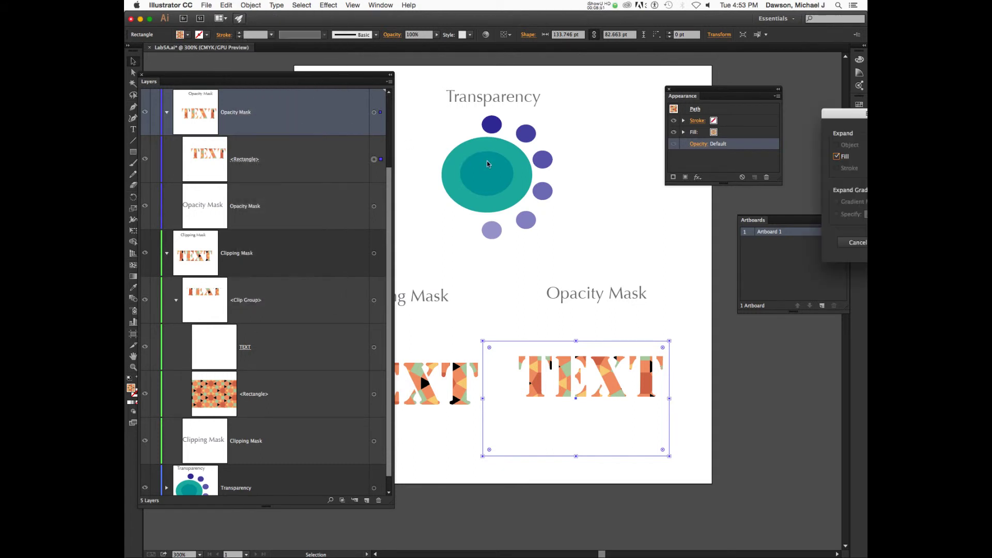
drag(833, 114, 545, 102)
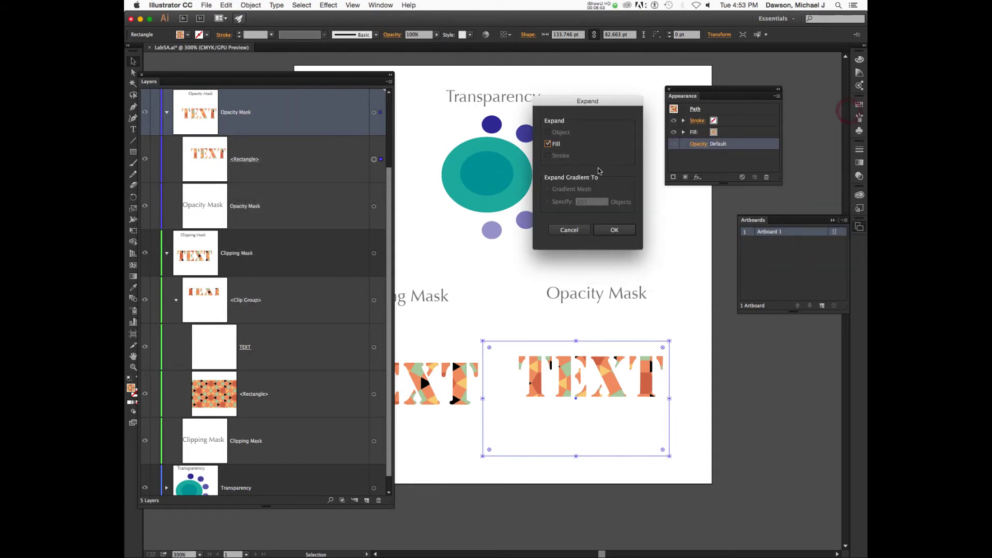
click(621, 229)
drag(670, 312, 652, 374)
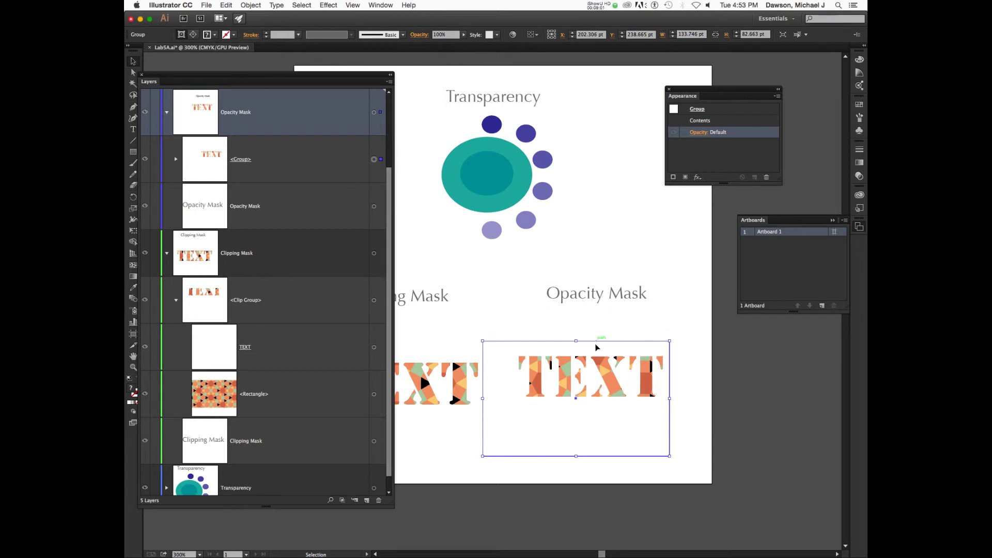
Release the clipping mask on the patterned TEXT lettering under the Clipping Mask heading and deselect the artwork
click(277, 5)
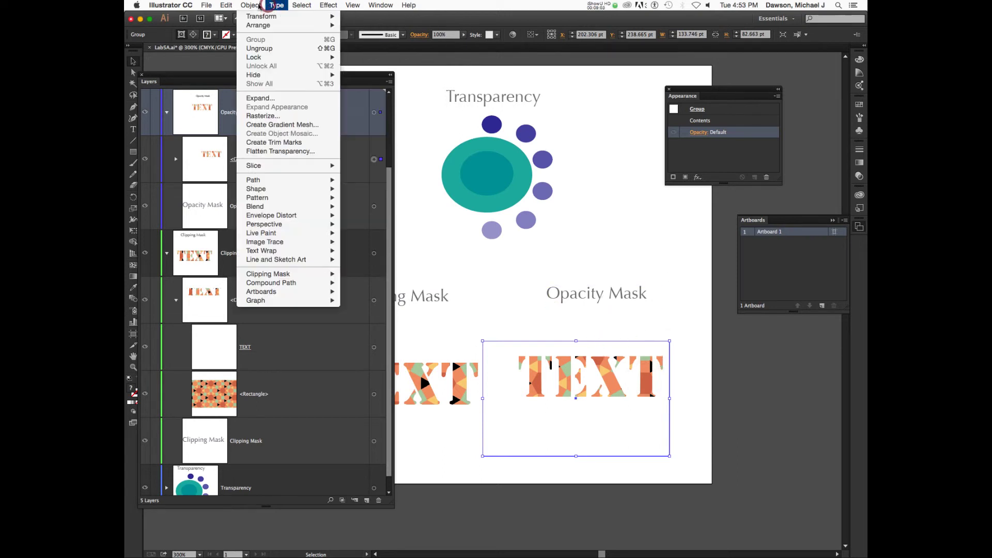
mouse_move(300, 274)
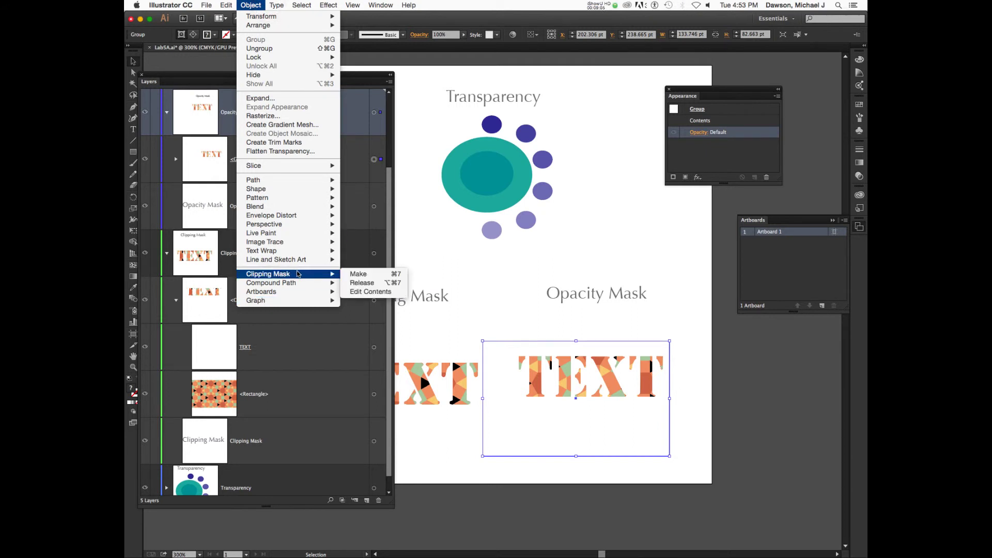
click(377, 293)
click(436, 389)
click(251, 5)
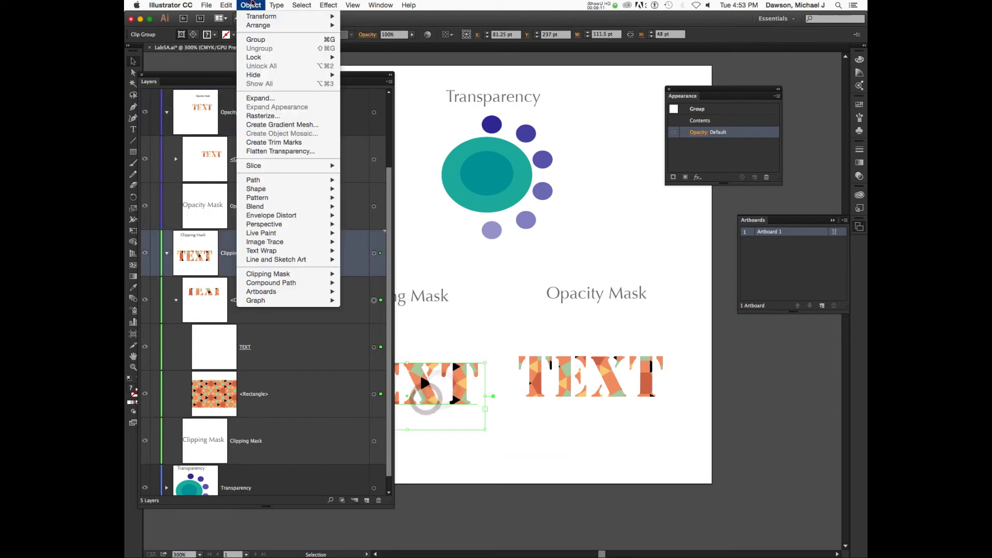
mouse_move(304, 278)
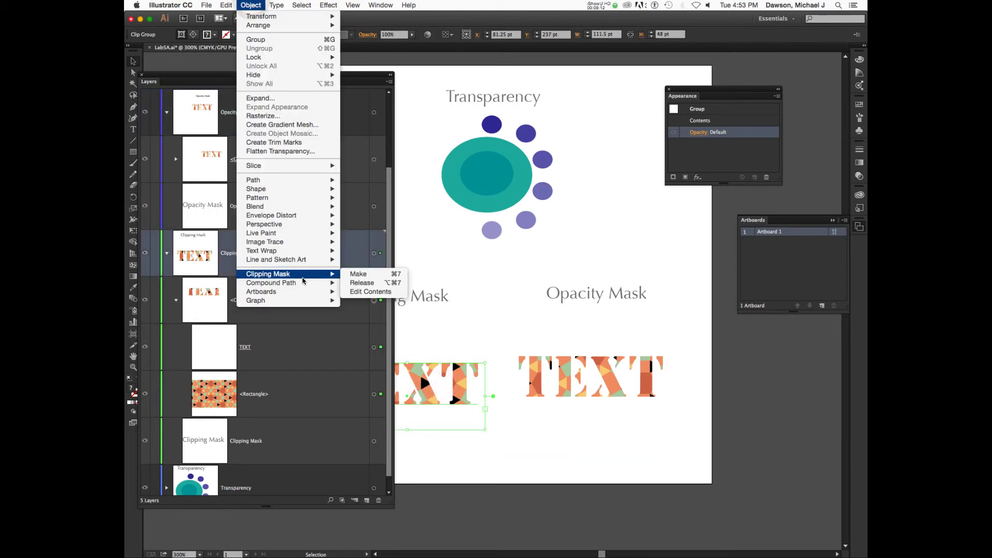
click(361, 282)
click(480, 317)
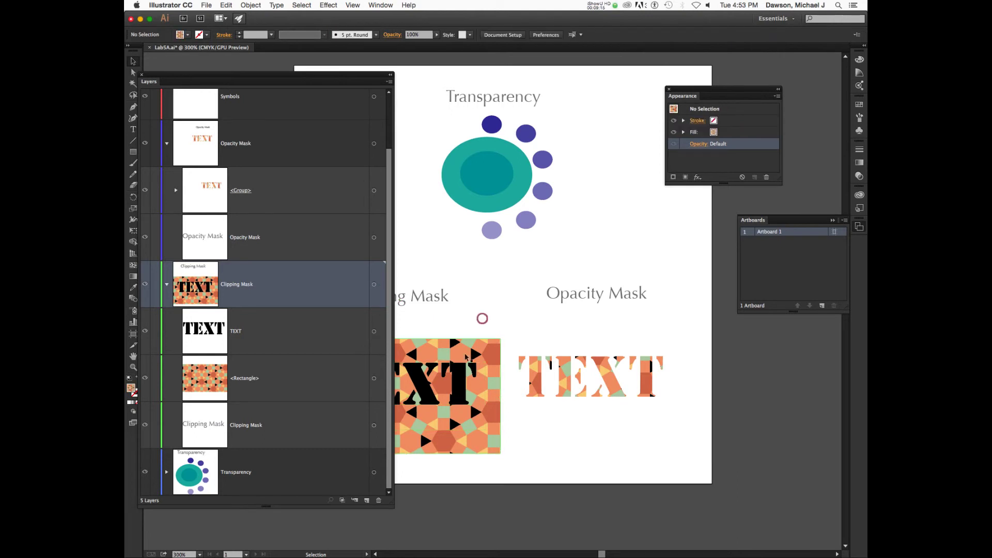
Make a clipping mask from the black TEXT lettering and the patterned rectangle, and move the clip group slightly up
scroll(481, 317, left, 5)
click(480, 387)
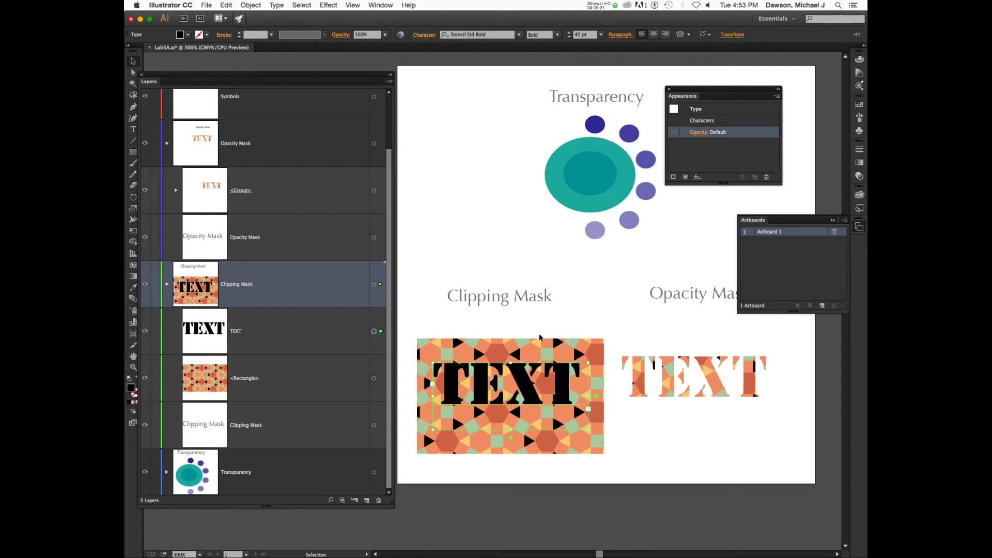
shift+click(539, 337)
key(super+7)
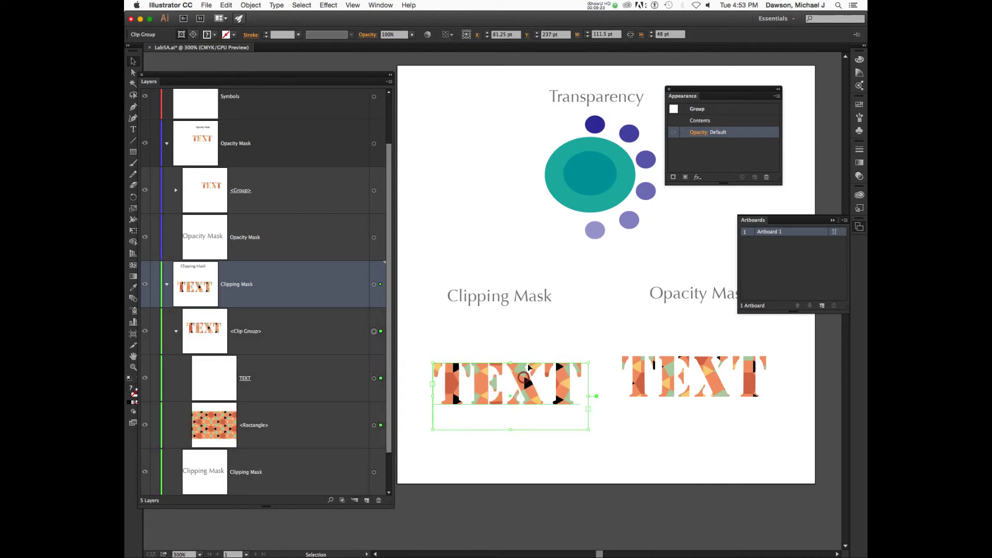
drag(525, 378, 528, 367)
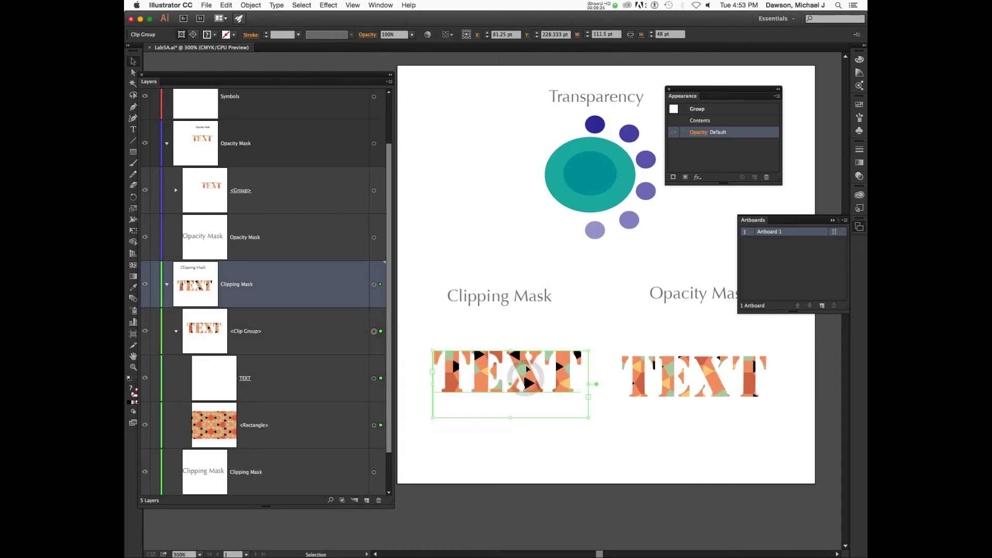
click(295, 5)
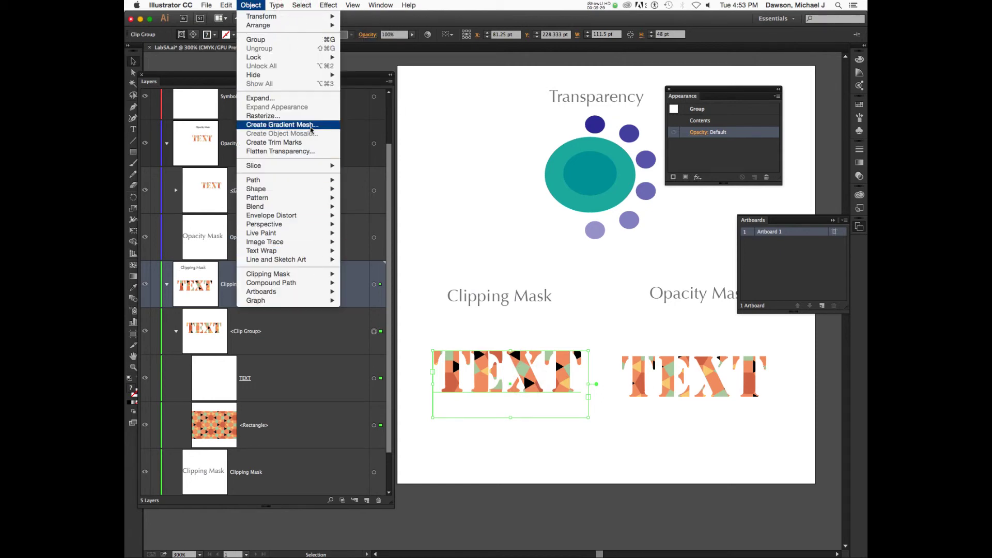
mouse_move(289, 172)
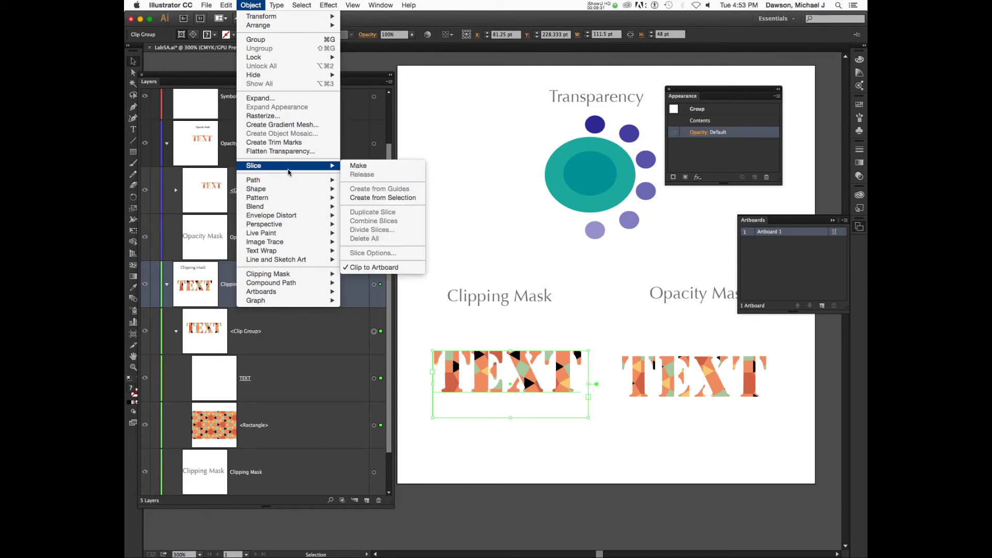
mouse_move(295, 276)
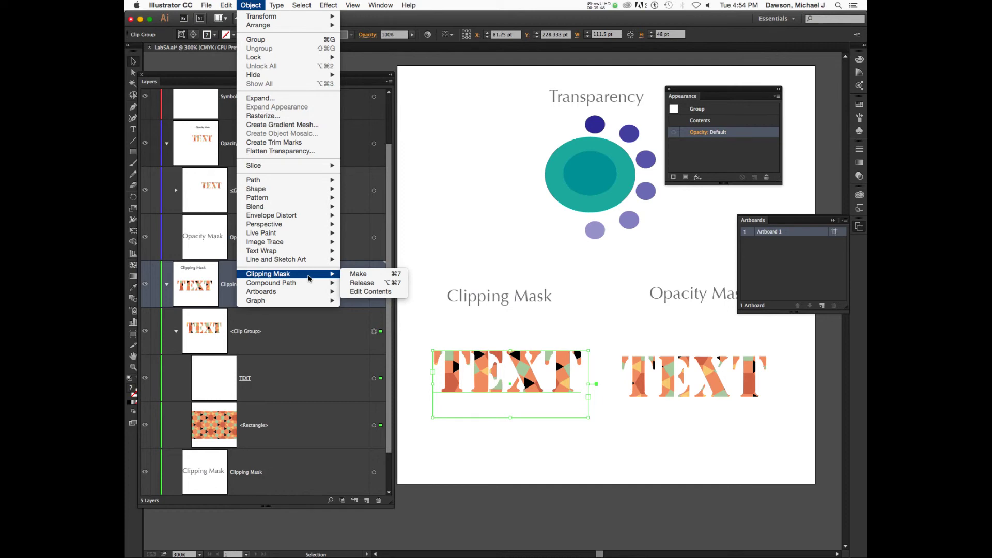
mouse_move(308, 292)
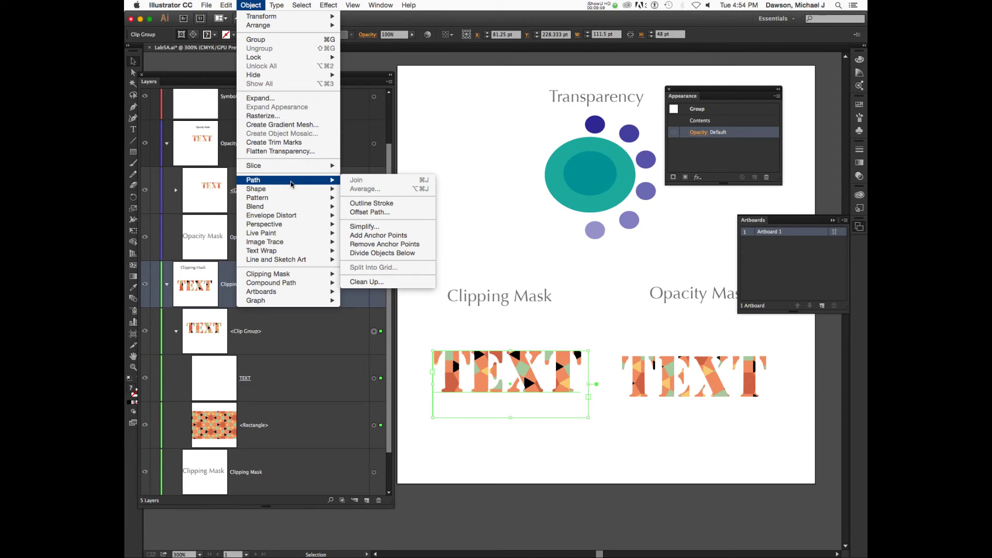
key(Escape)
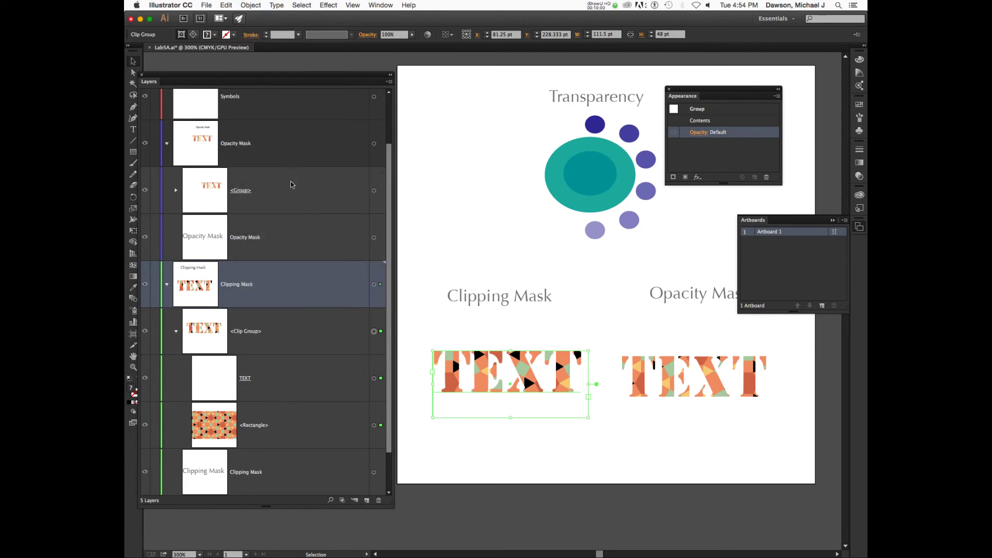
Try enlarging the targeted clip group to about 336 pt wide and 145 pt high, and undo the scaling
click(375, 286)
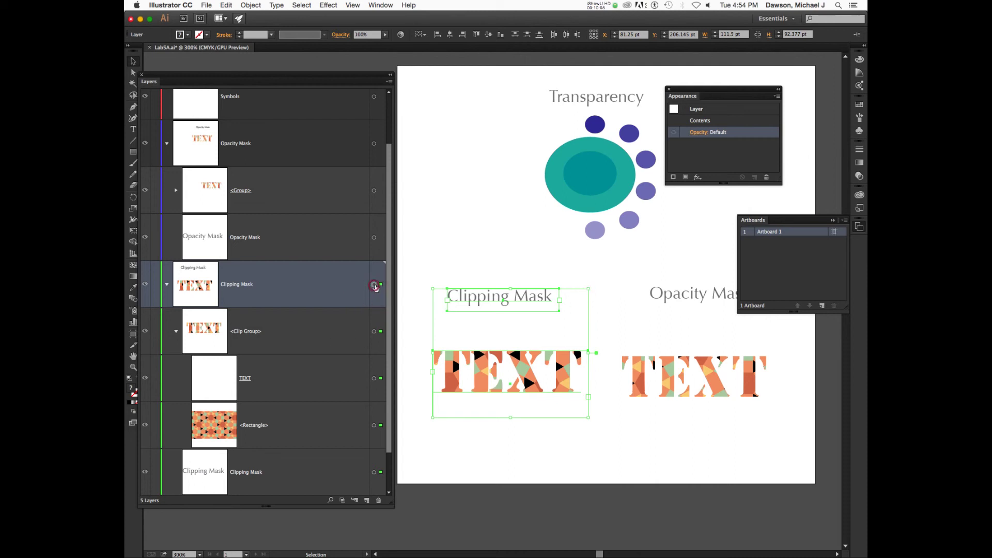
click(374, 331)
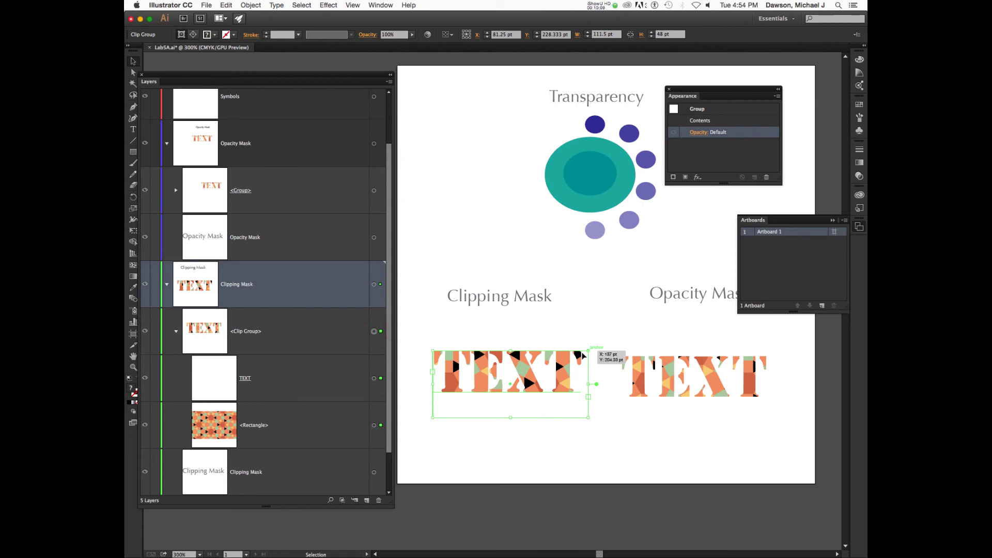
mouse_move(588, 350)
mouse_down()
mouse_move(556, 357)
mouse_move(587, 348)
mouse_up()
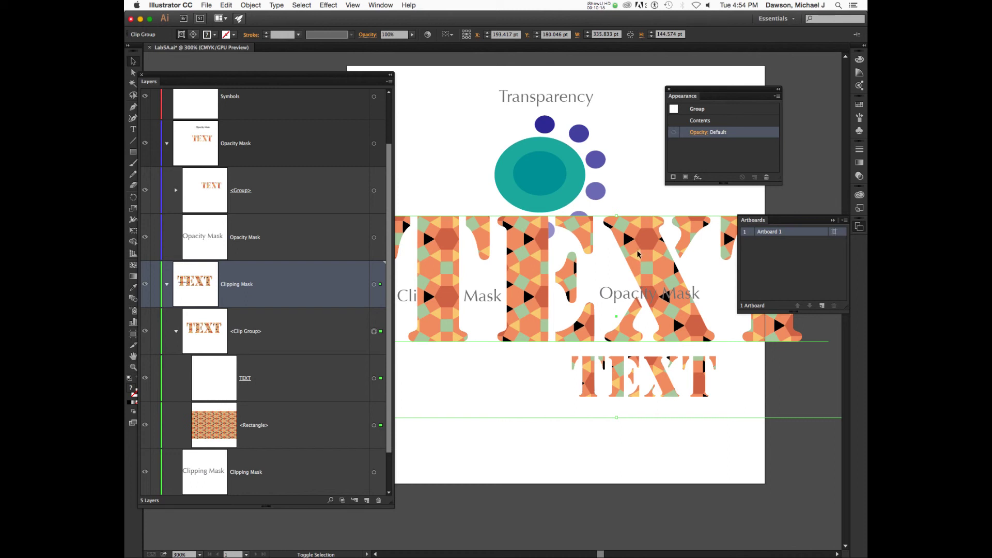
key(super+z)
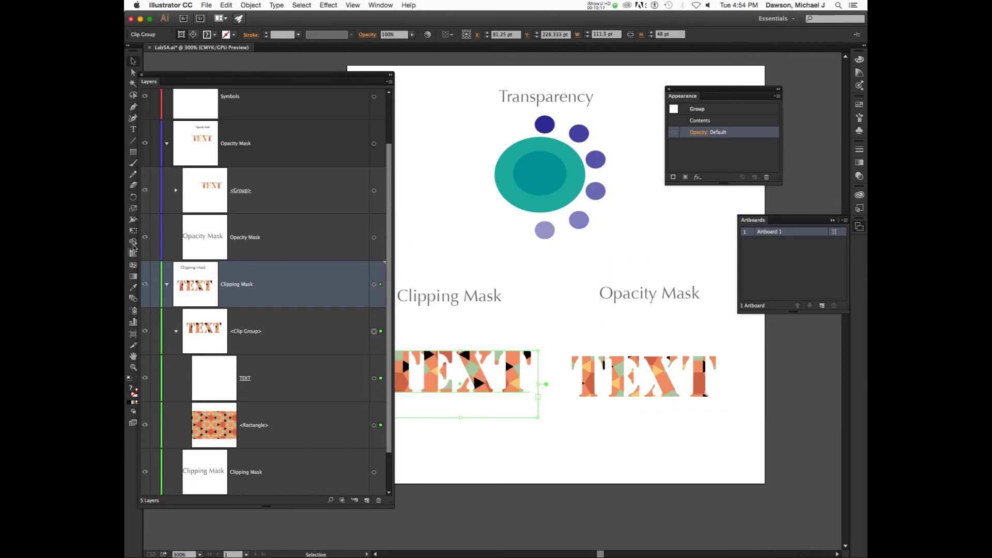
click(133, 231)
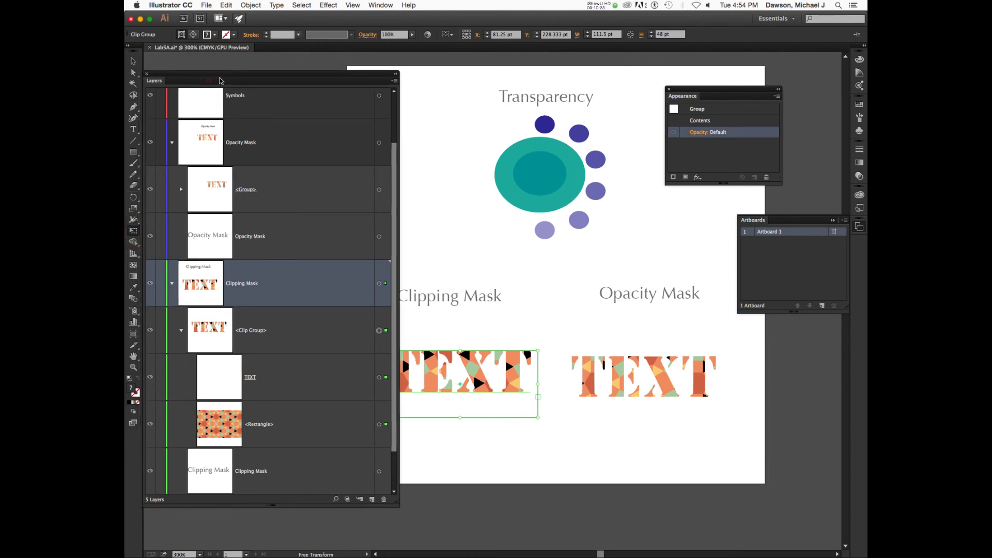
drag(212, 81, 224, 72)
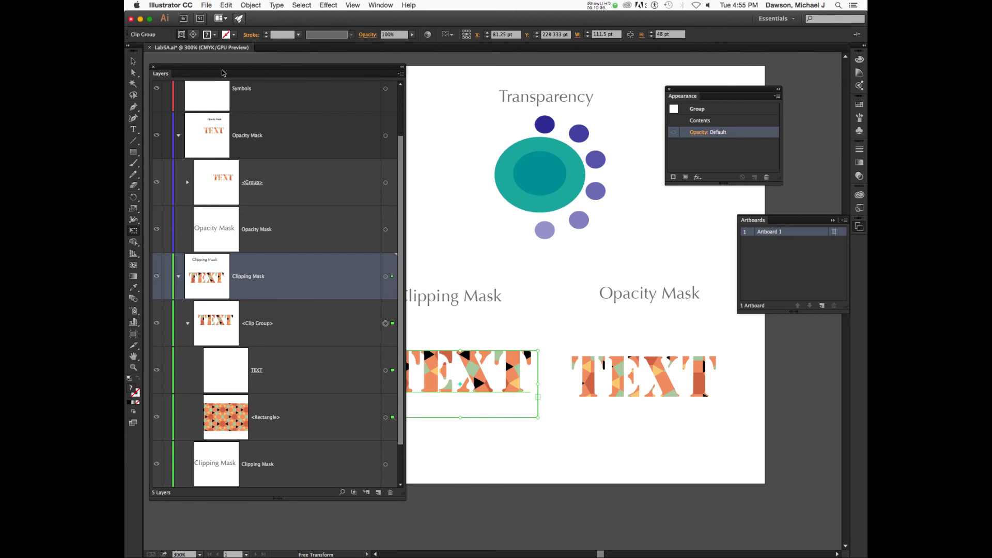
click(250, 5)
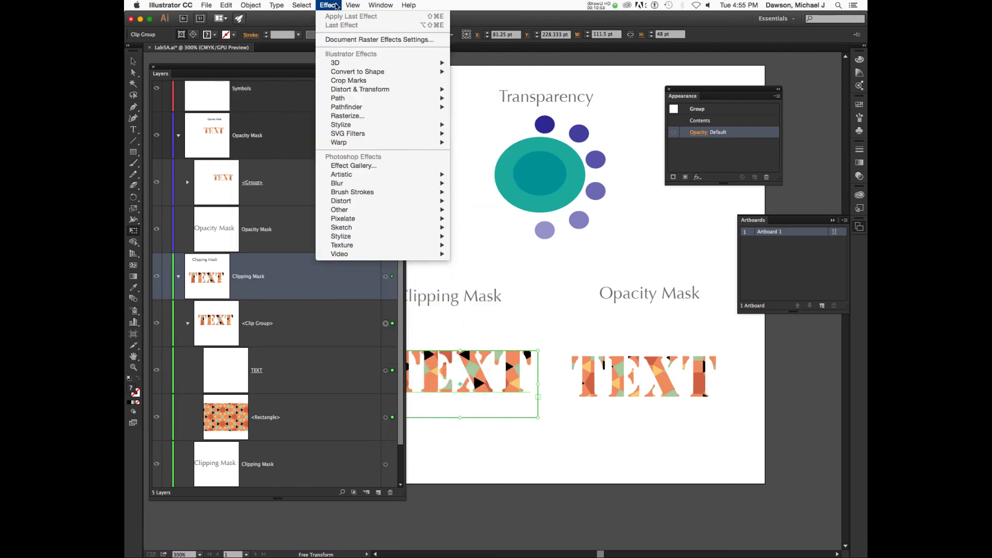
Deselect the clip group and switch to Finder
mouse_move(353, 5)
click(569, 261)
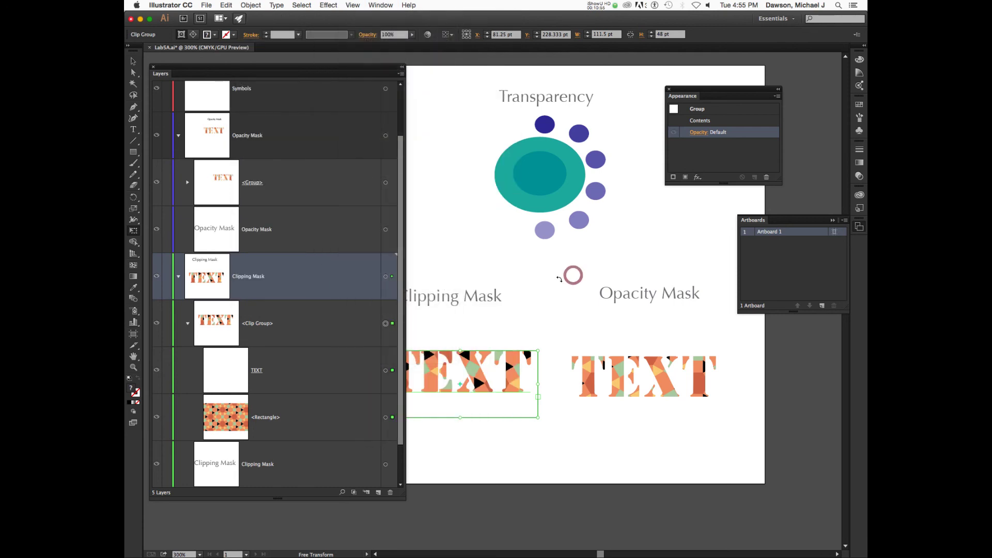
click(555, 278)
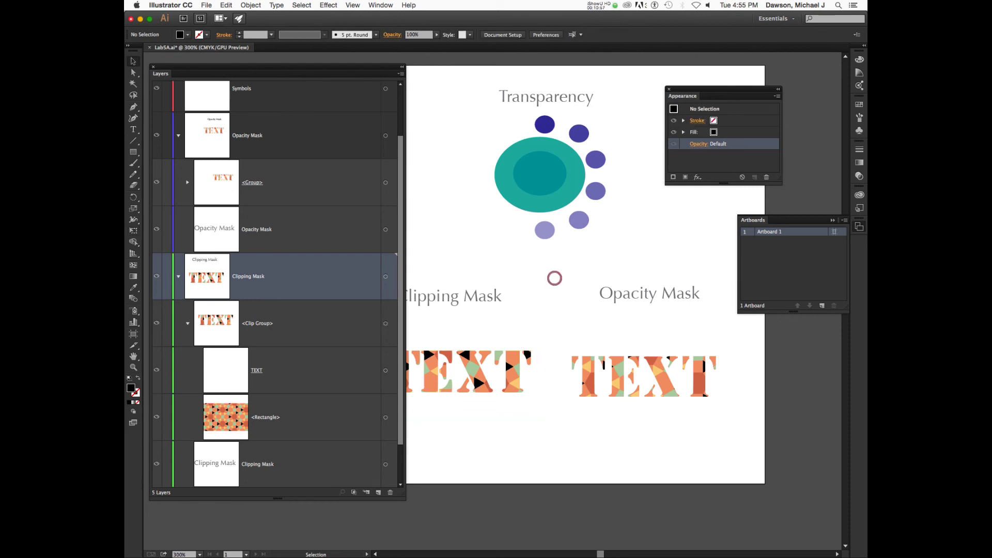
key(super+Tab)
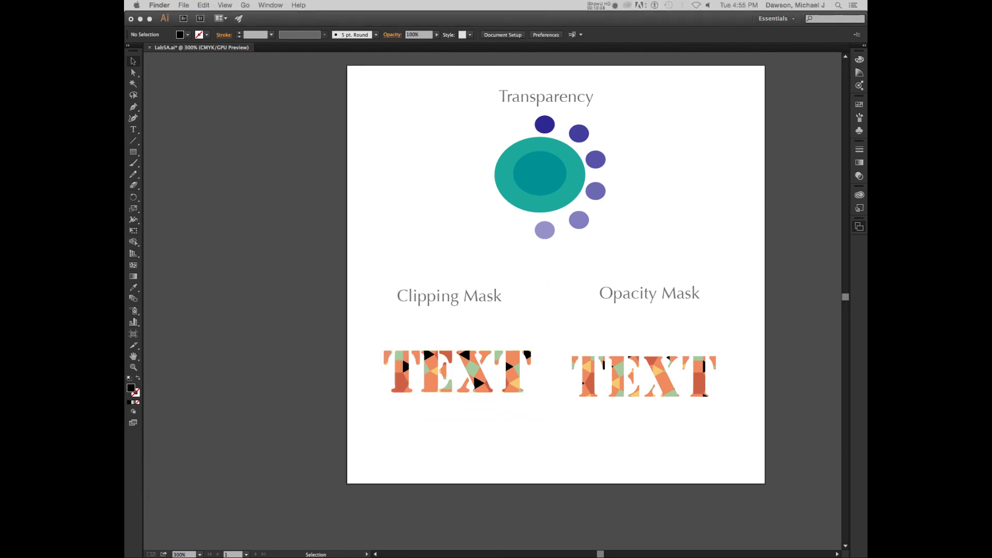